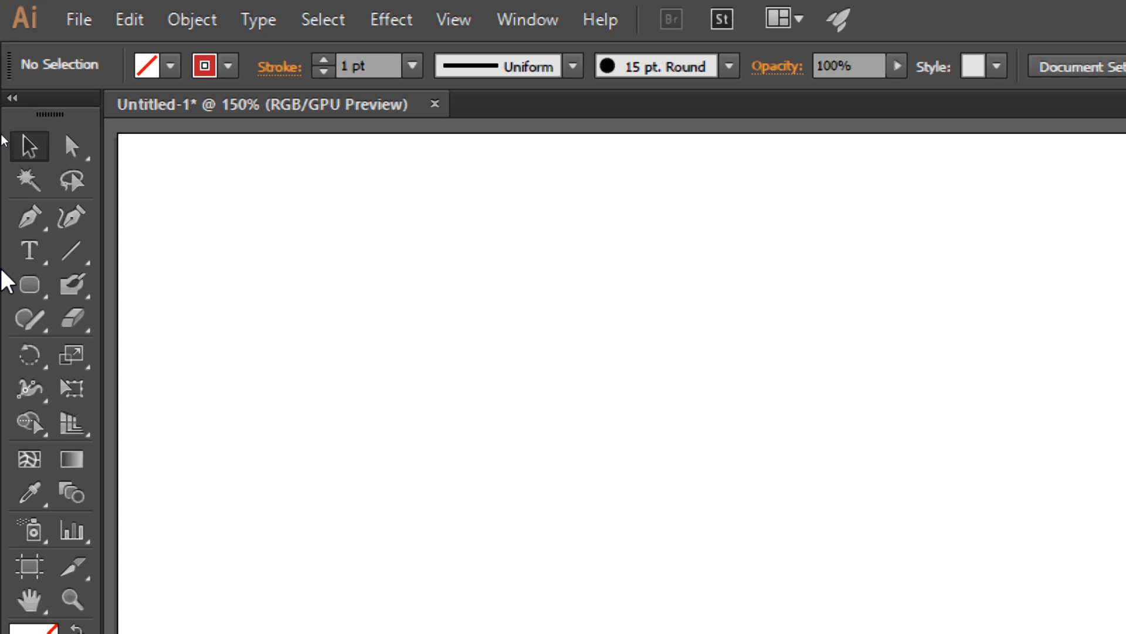
Step: Paint a looping red test stroke across the artboard with the Paintbrush tool and delete it
mouse_move(82, 297)
mouse_down()
mouse_move(323, 296)
mouse_move(185, 296)
mouse_up()
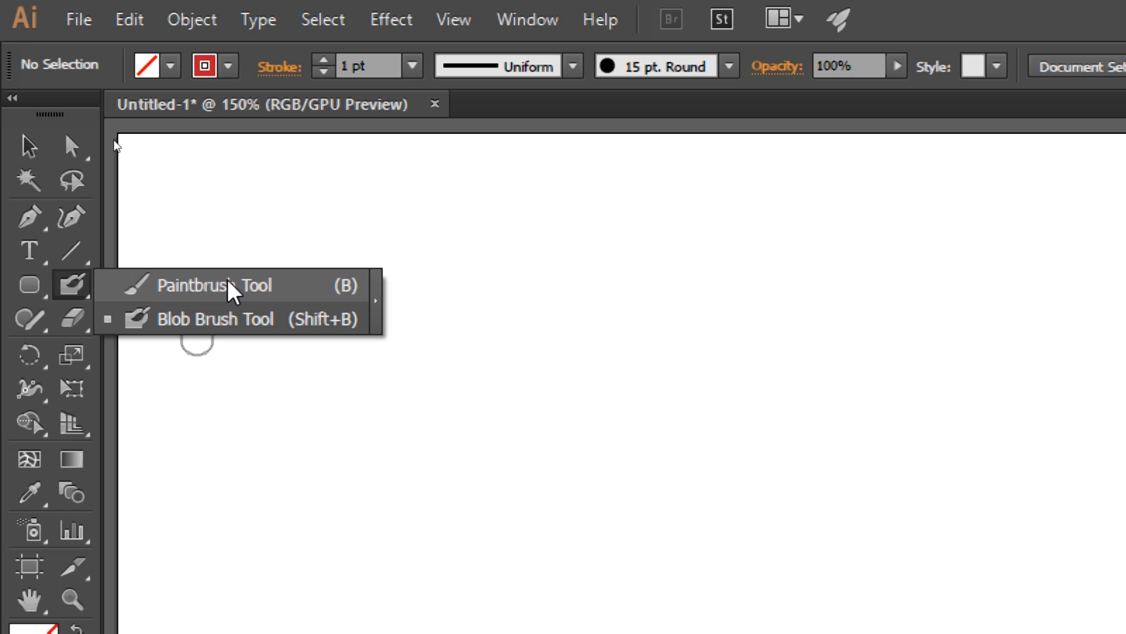
click(193, 288)
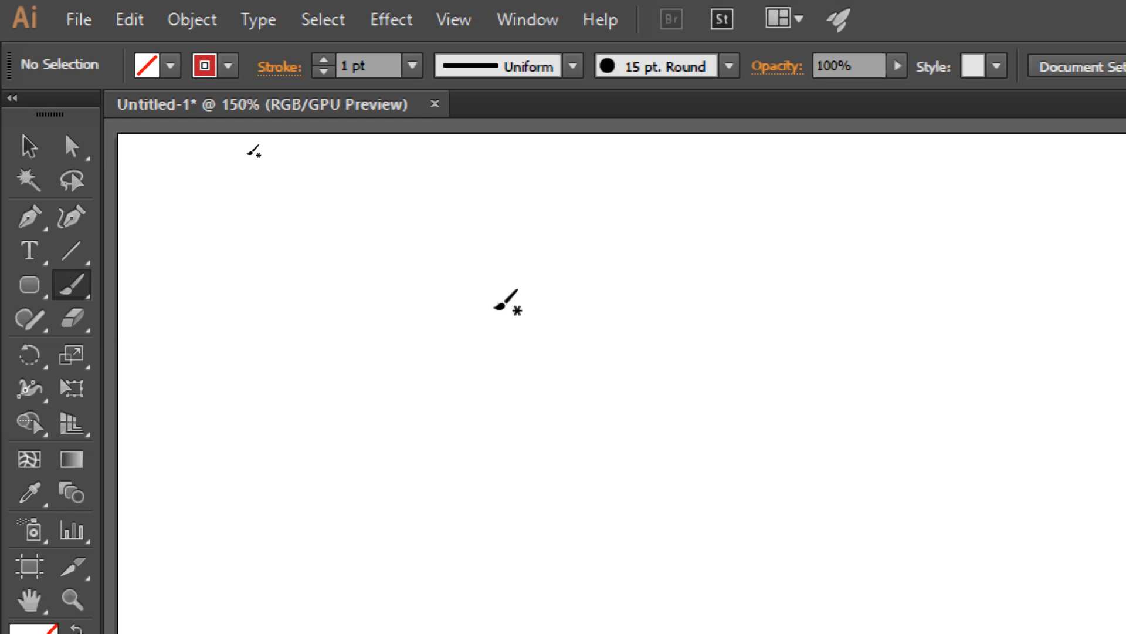
mouse_move(316, 332)
mouse_down()
mouse_move(500, 314)
mouse_move(566, 445)
mouse_move(526, 438)
mouse_move(550, 308)
mouse_move(614, 287)
mouse_move(686, 316)
mouse_move(650, 480)
mouse_move(657, 344)
mouse_move(743, 363)
mouse_move(759, 493)
mouse_move(757, 369)
mouse_move(827, 320)
mouse_up()
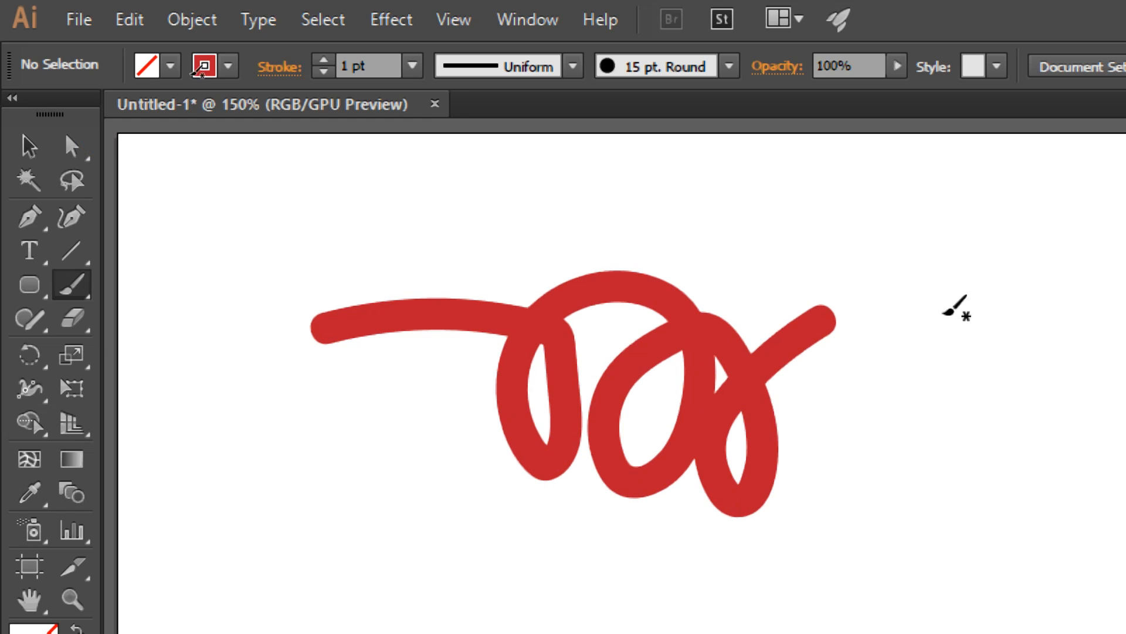
key(v)
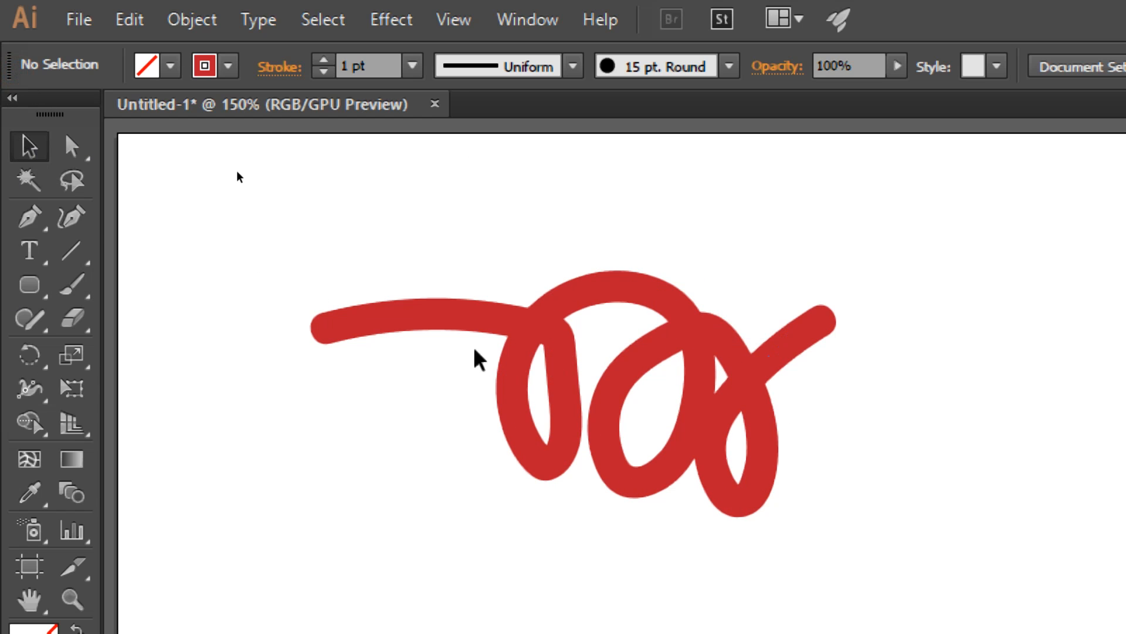
click(491, 321)
key(Delete)
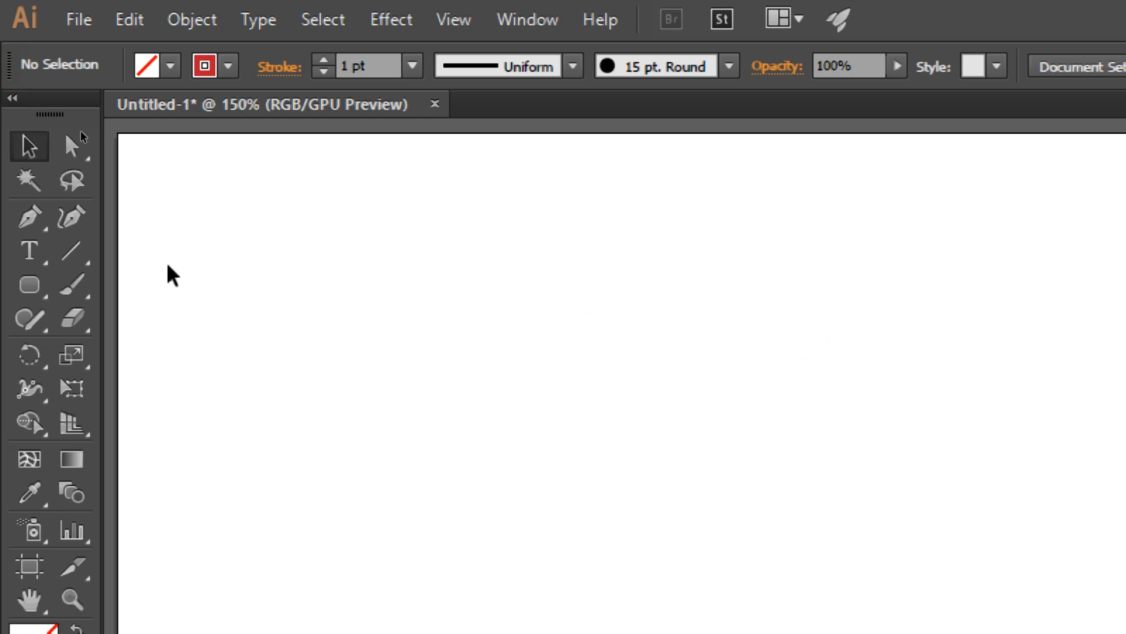
Step: Look through the stroke weights, width profiles and brush definitions available for the Paintbrush tool
click(72, 285)
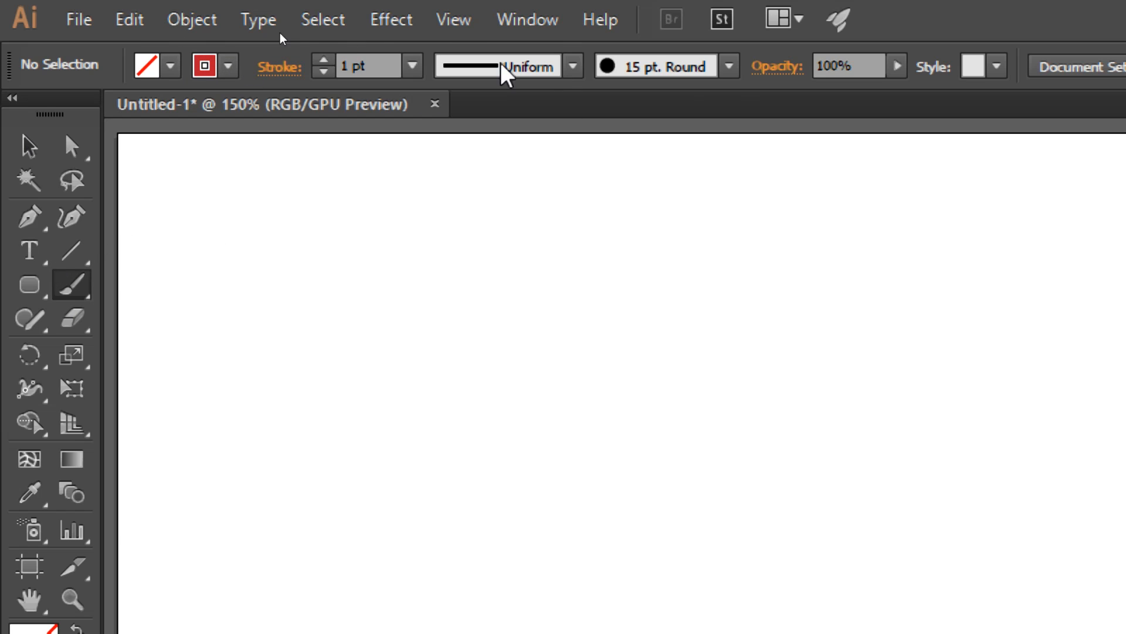
click(413, 66)
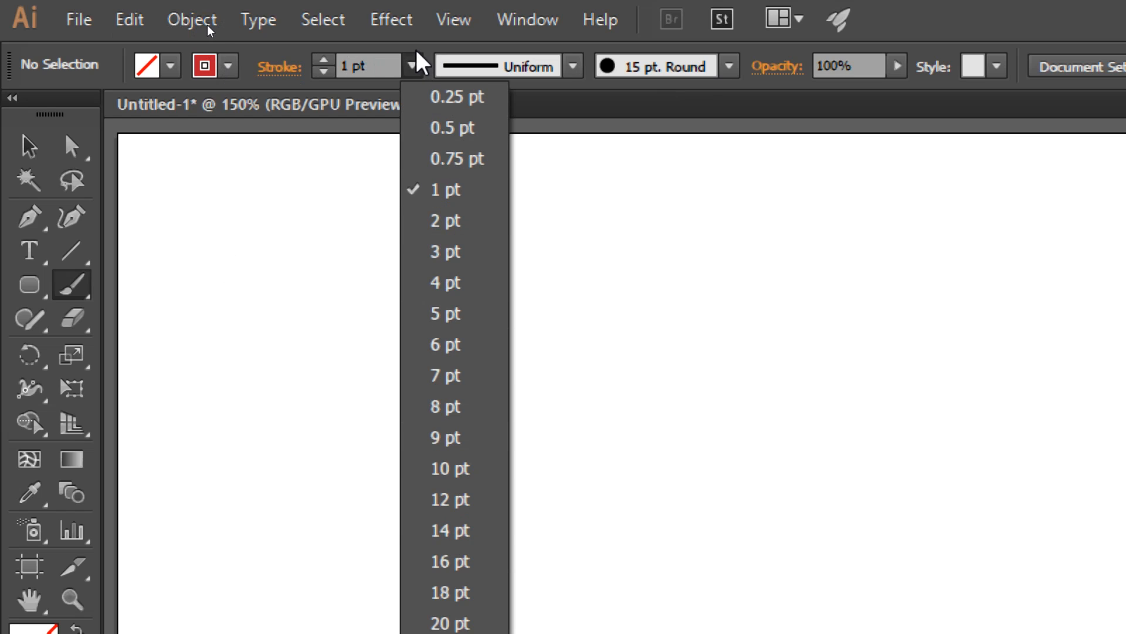
click(413, 66)
click(573, 66)
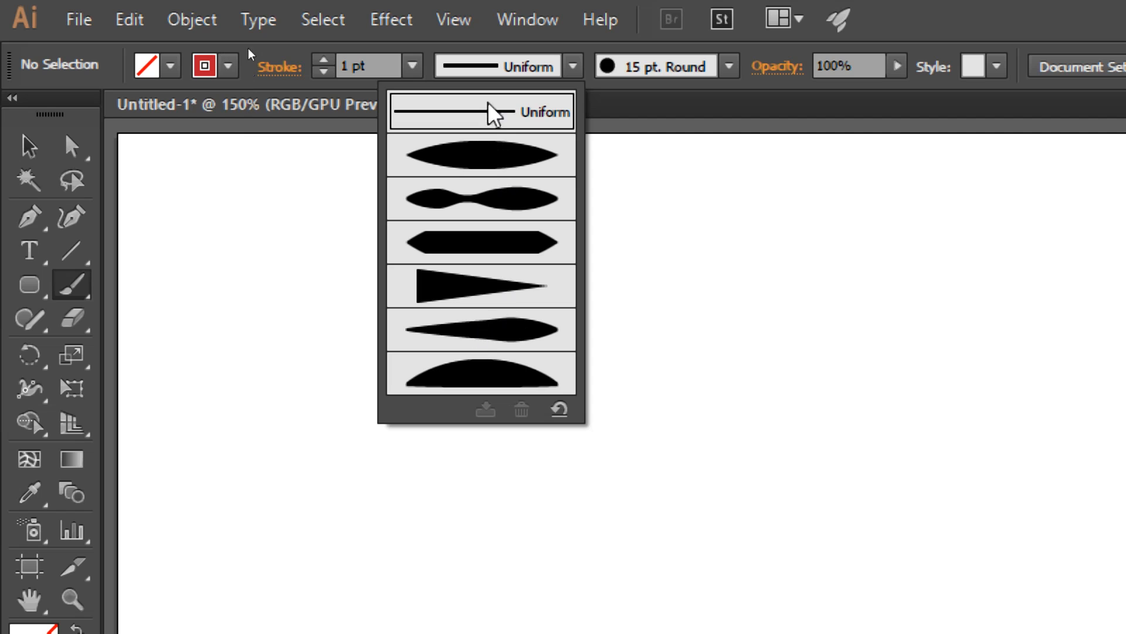
click(729, 68)
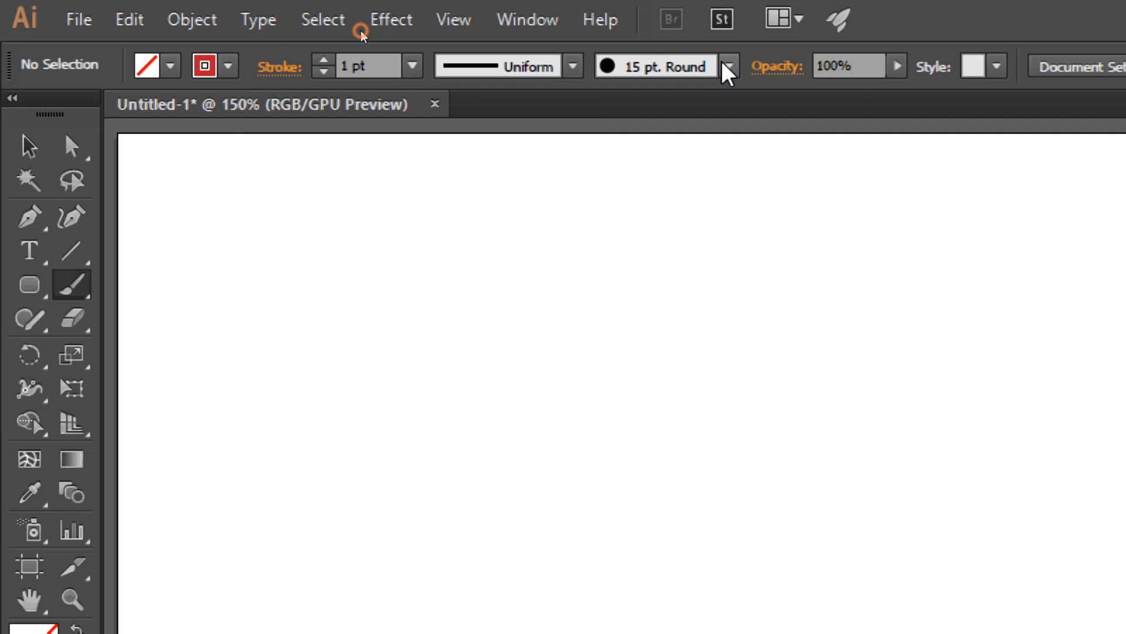
click(729, 67)
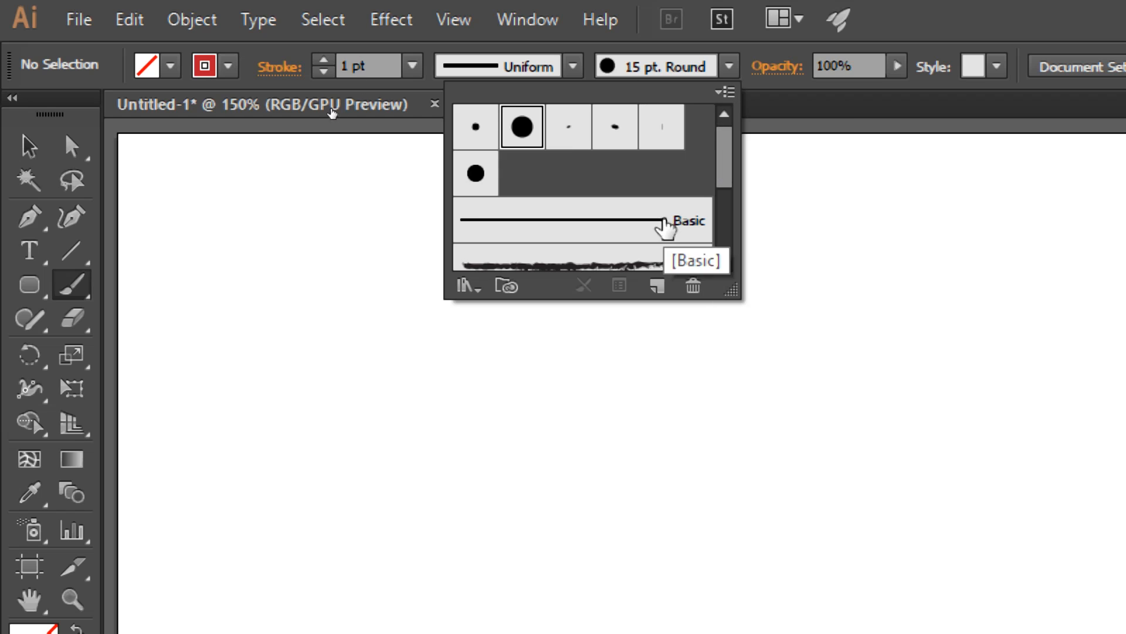
scroll(654, 191, down, 3)
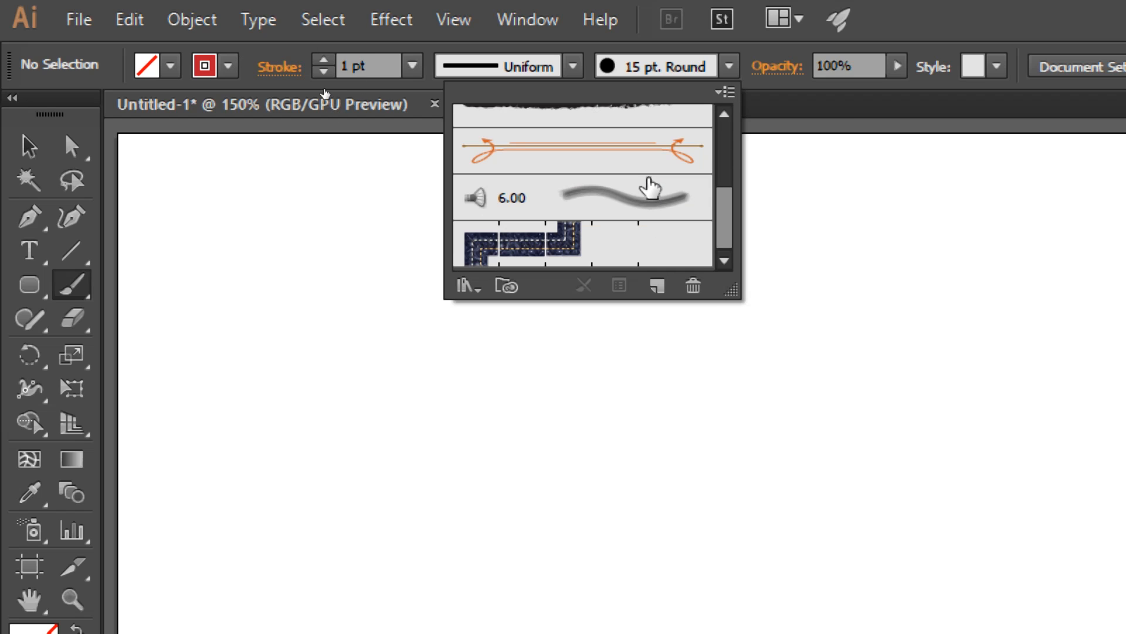
scroll(641, 251, up, 4)
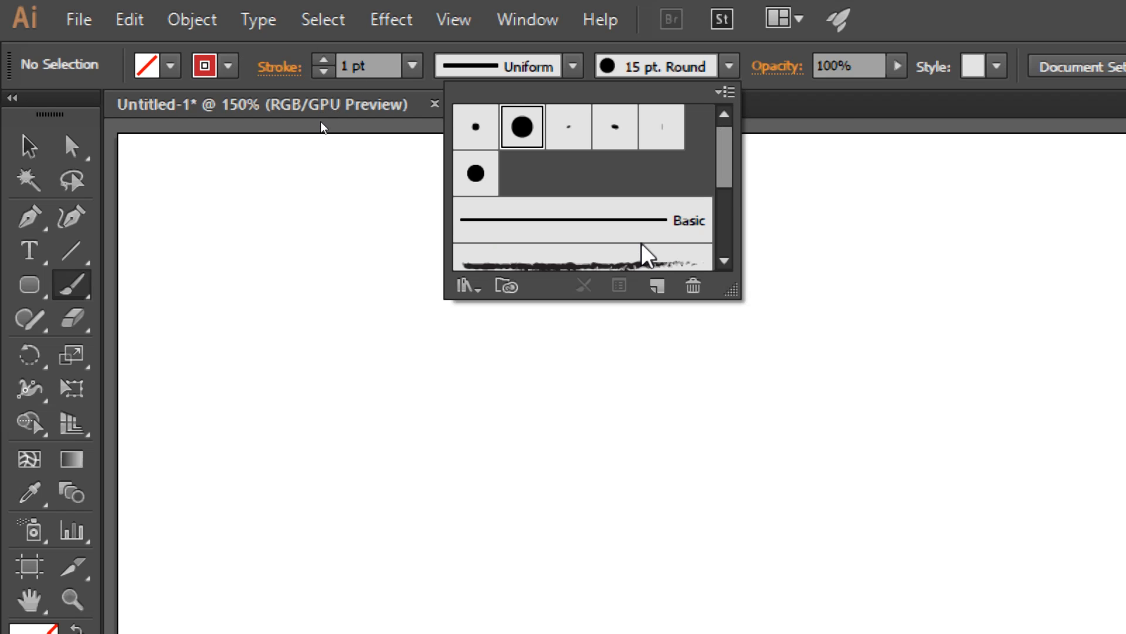
Step: Open the Artistic_Ink brush library, move it over the artboard and browse its brushes
click(469, 287)
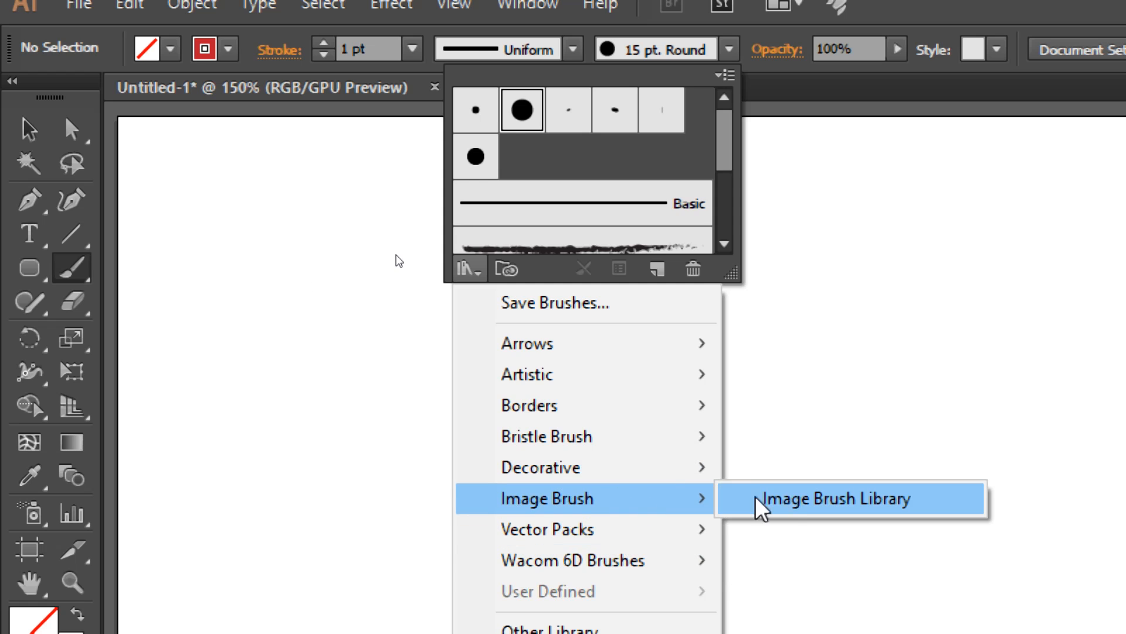
mouse_move(669, 473)
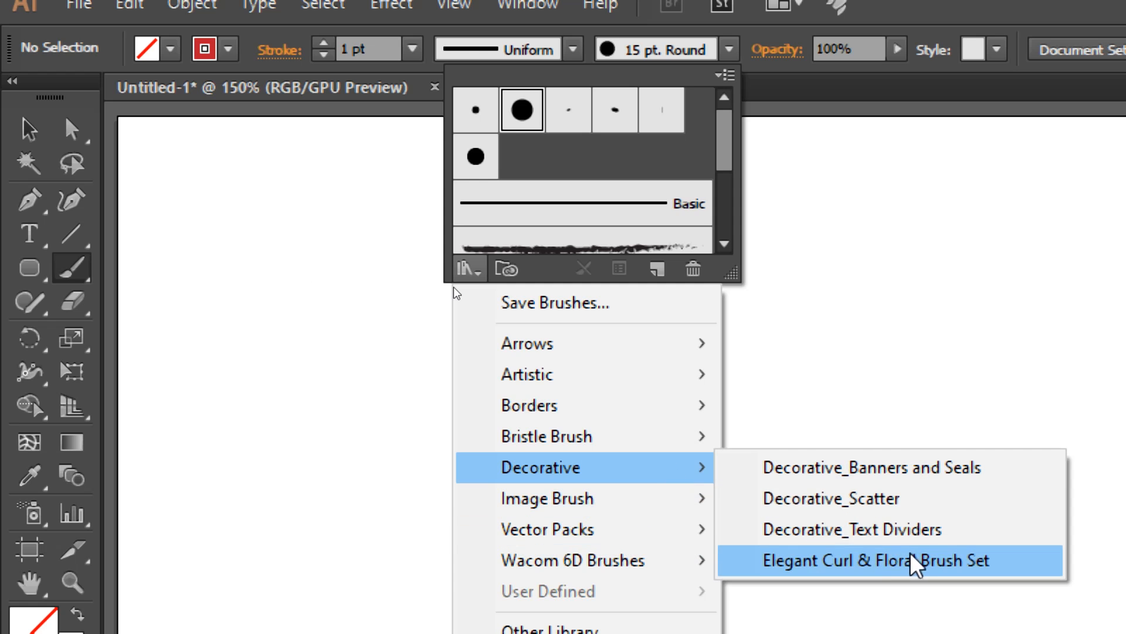
mouse_move(645, 386)
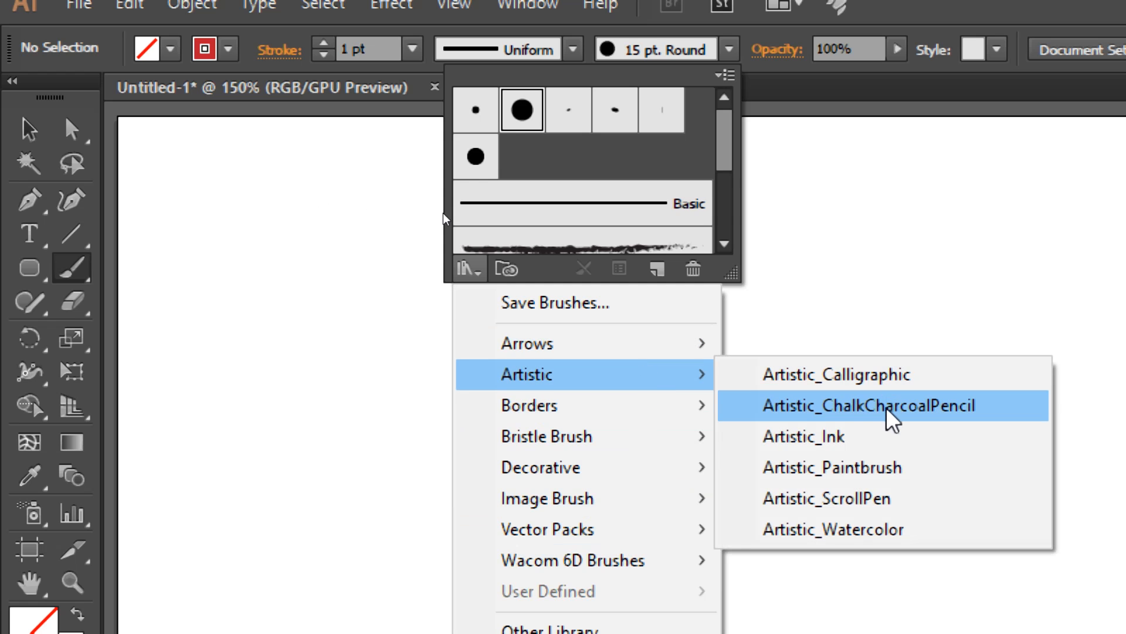
click(856, 440)
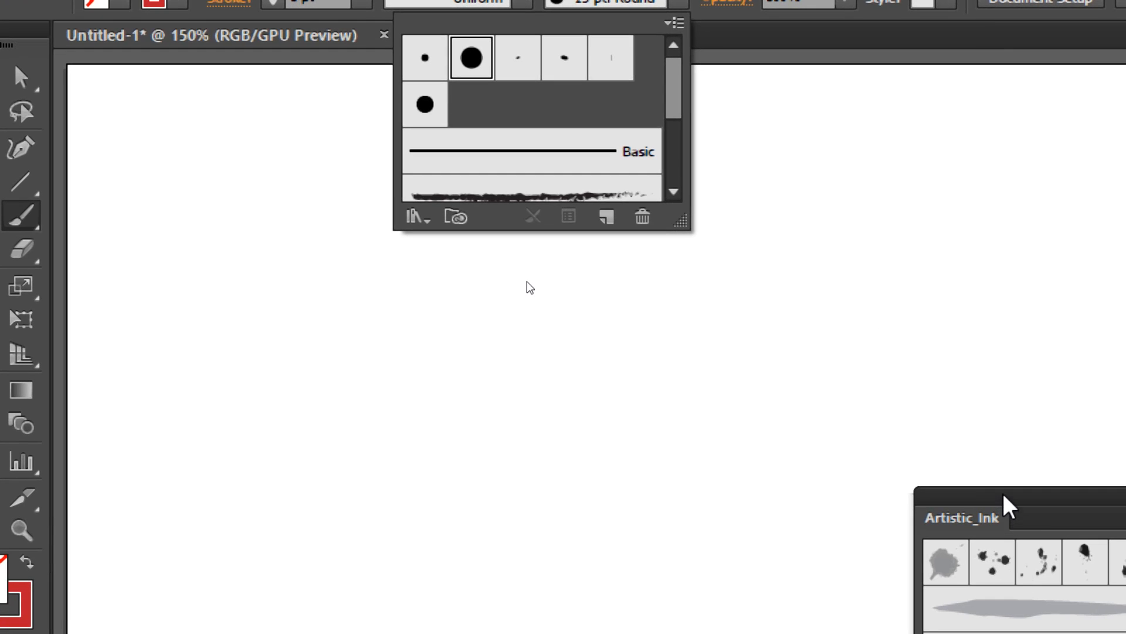
click(553, 327)
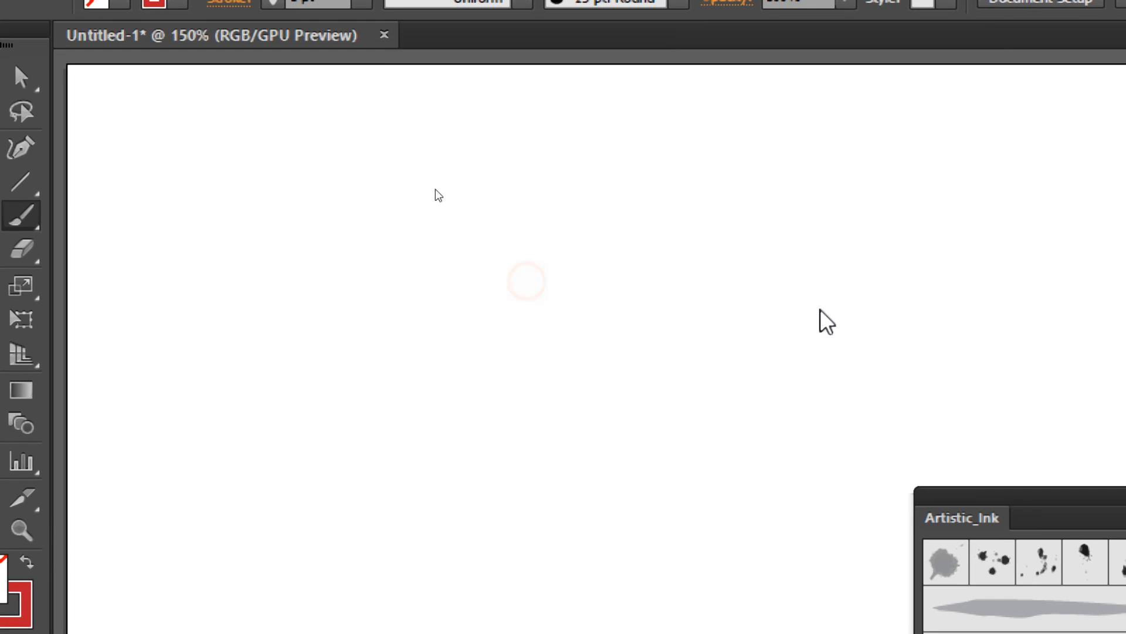
drag(1055, 520, 809, 228)
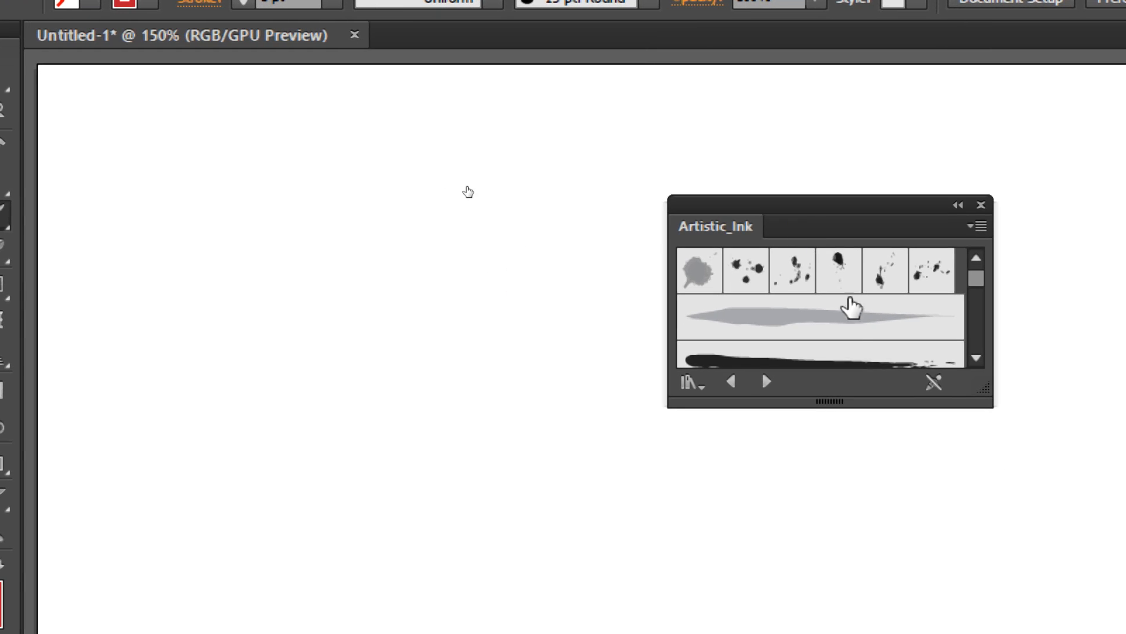
scroll(852, 317, down, 2)
scroll(852, 317, up, 2)
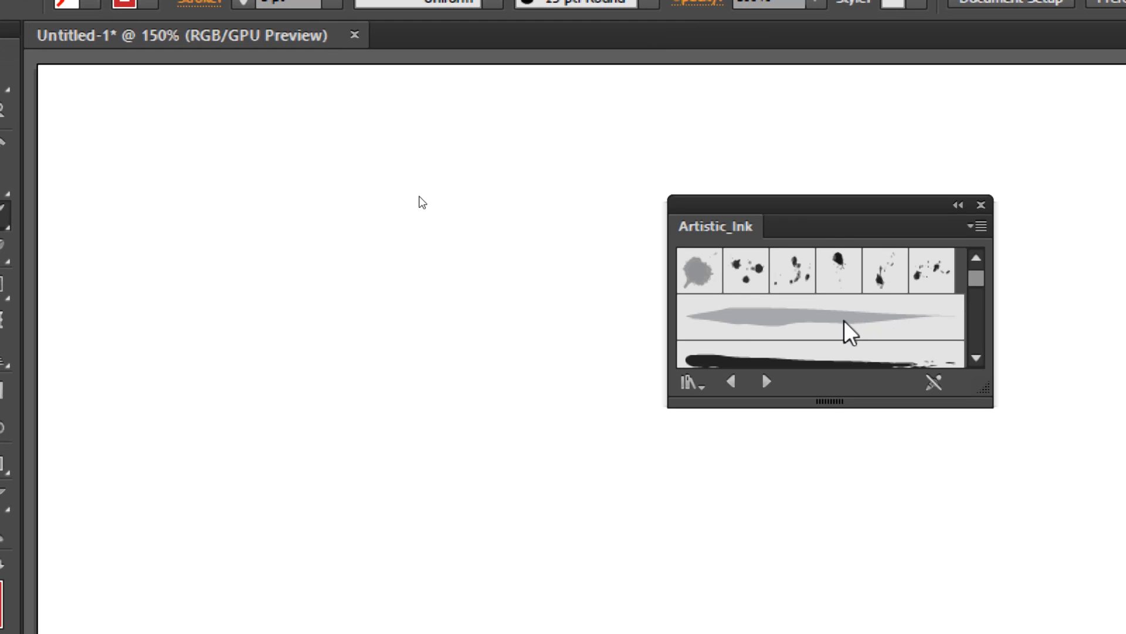
Step: Try the Ink Drop brush with a stroke on the artboard and undo the stroke
click(704, 283)
drag(283, 326, 496, 328)
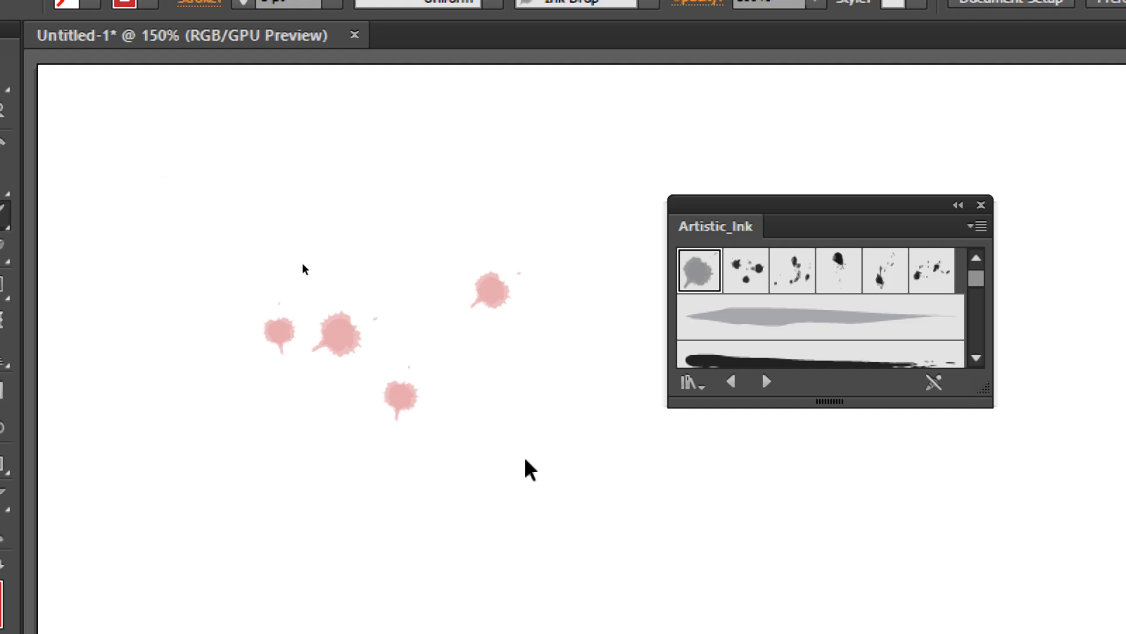
key(ctrl+z)
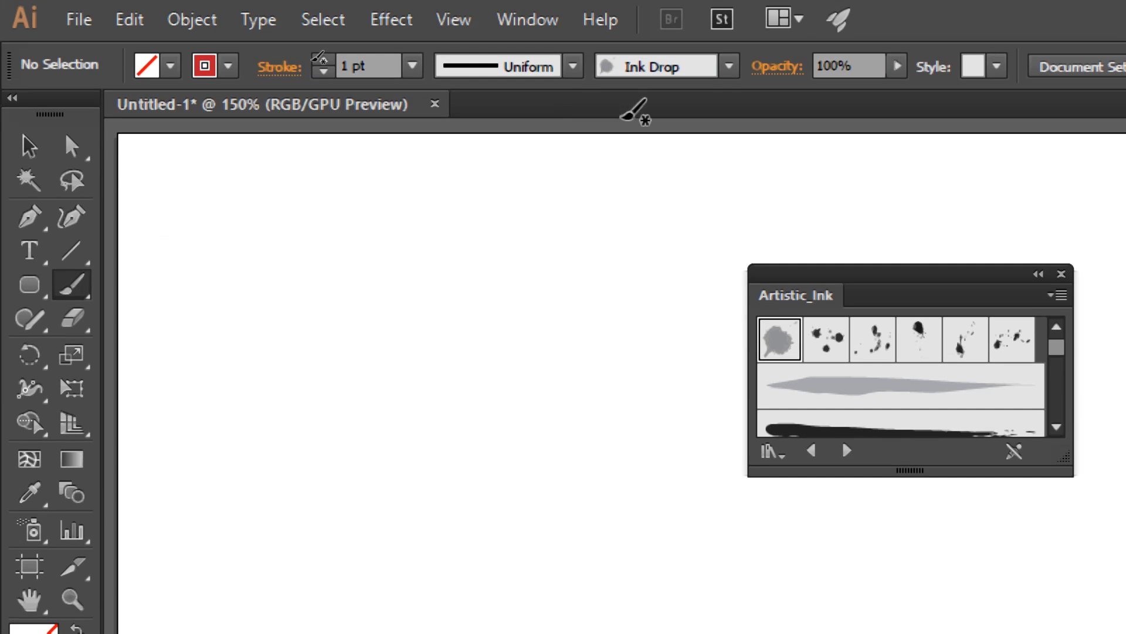
Step: Switch the brush back to 15 pt. Round and close the Artistic_Ink library
click(730, 66)
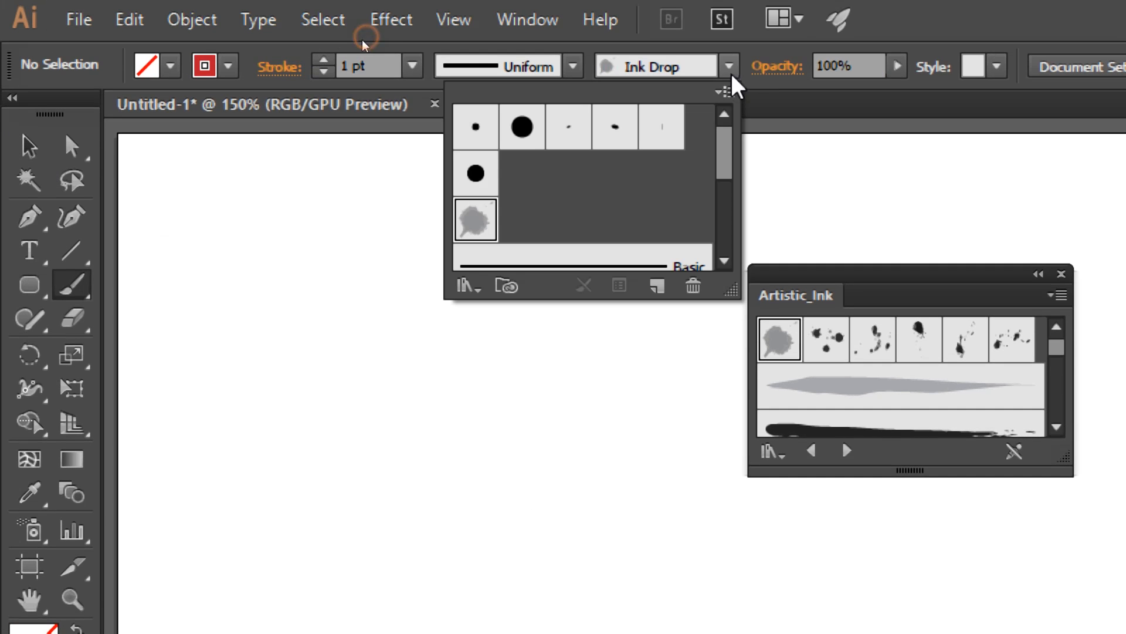
click(520, 141)
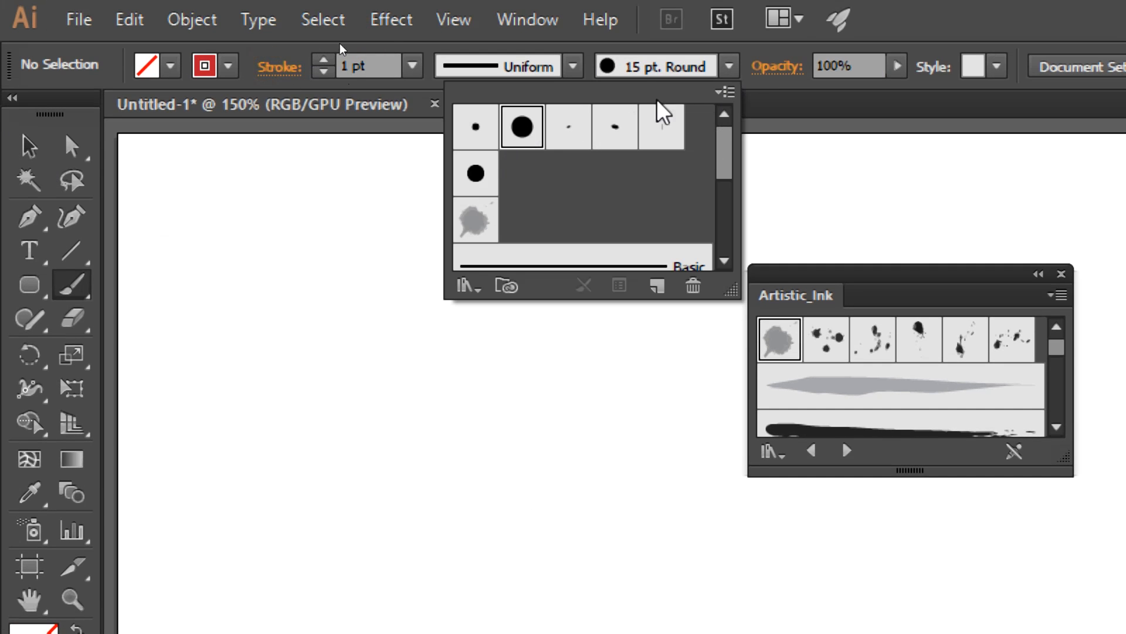
click(363, 32)
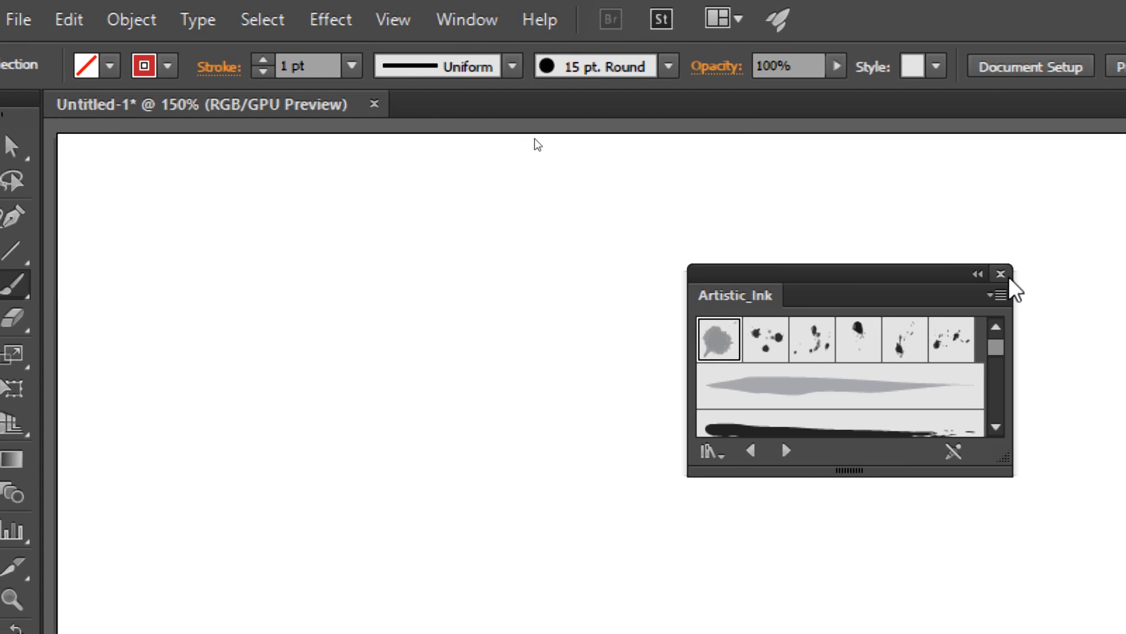
click(1061, 273)
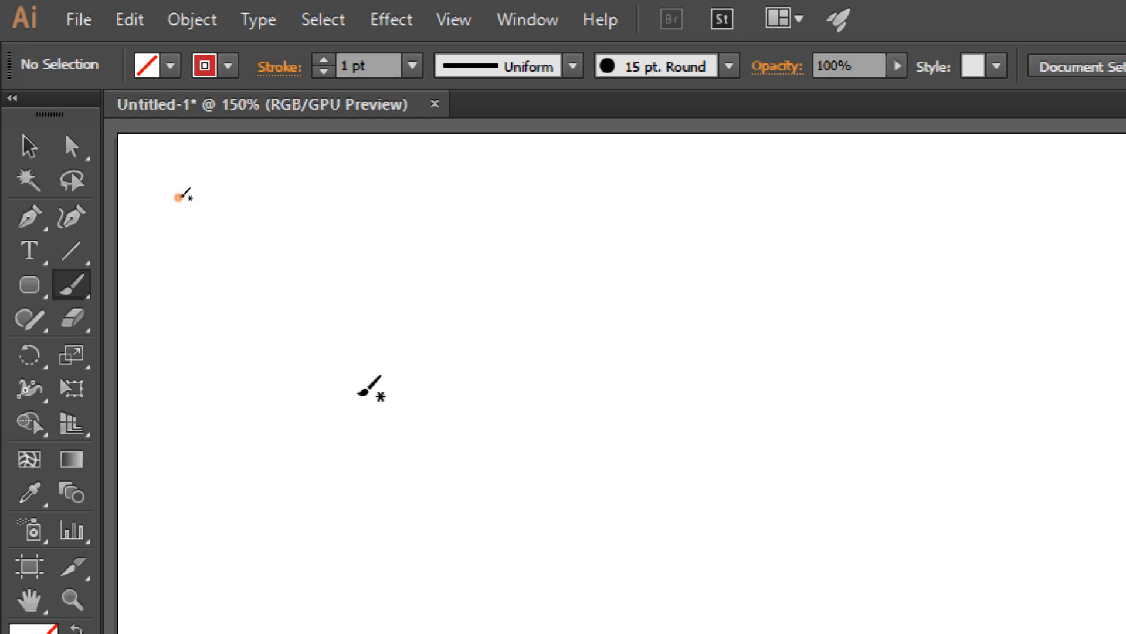
Step: Paint a red arched stroke with the 15 pt. Round brush, undoing the first attempt and redrawing it
click(356, 392)
mouse_move(359, 390)
mouse_down()
mouse_move(421, 320)
mouse_move(488, 275)
mouse_move(554, 256)
mouse_move(613, 262)
mouse_move(657, 296)
mouse_up()
key(ctrl+z)
click(391, 358)
mouse_move(400, 356)
mouse_down()
mouse_move(522, 266)
mouse_move(572, 254)
mouse_move(687, 297)
mouse_up()
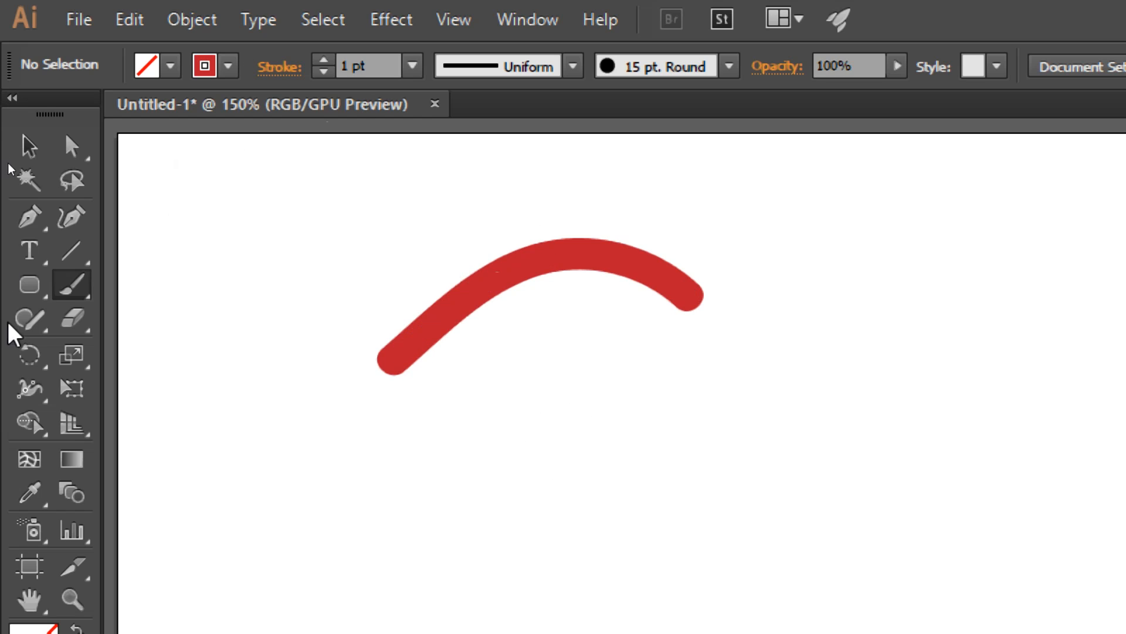
Step: Add the text label "paint brush" to the right of the red stroke and deselect it
click(24, 251)
click(782, 295)
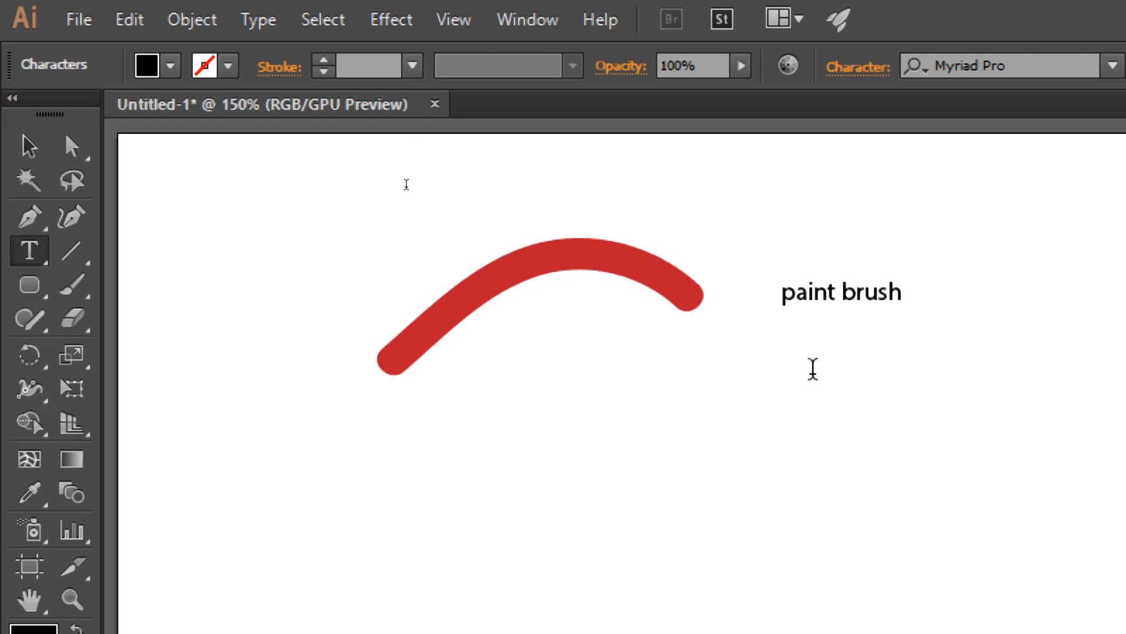
click(29, 147)
click(199, 264)
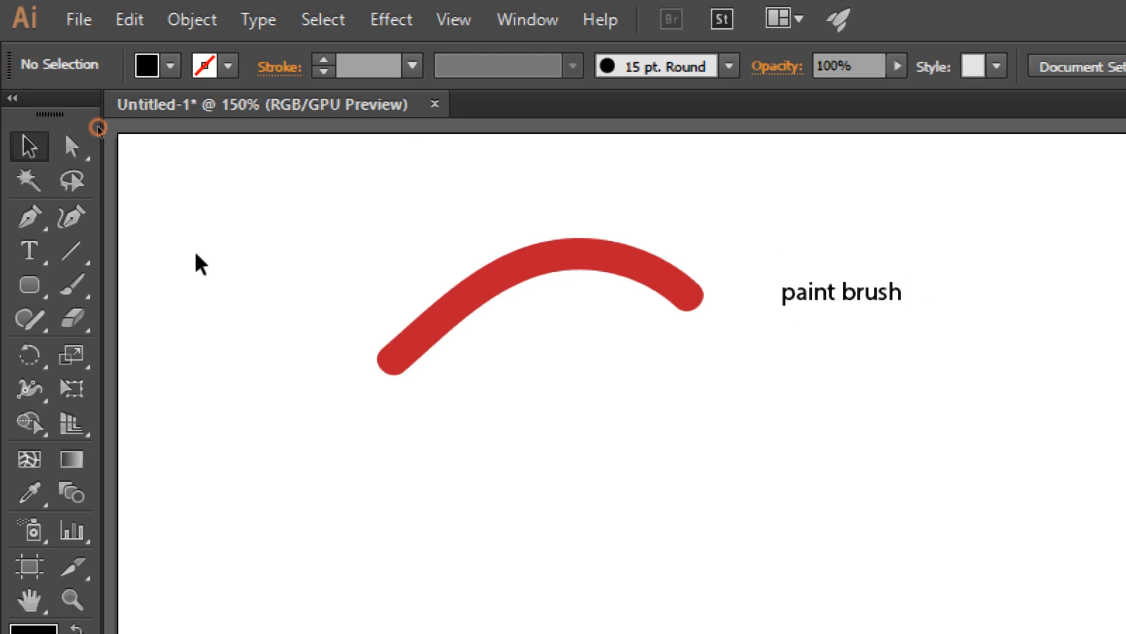
Step: Paint a black arched stroke under the red one with the Blob Brush tool and move it slightly further down
click(87, 293)
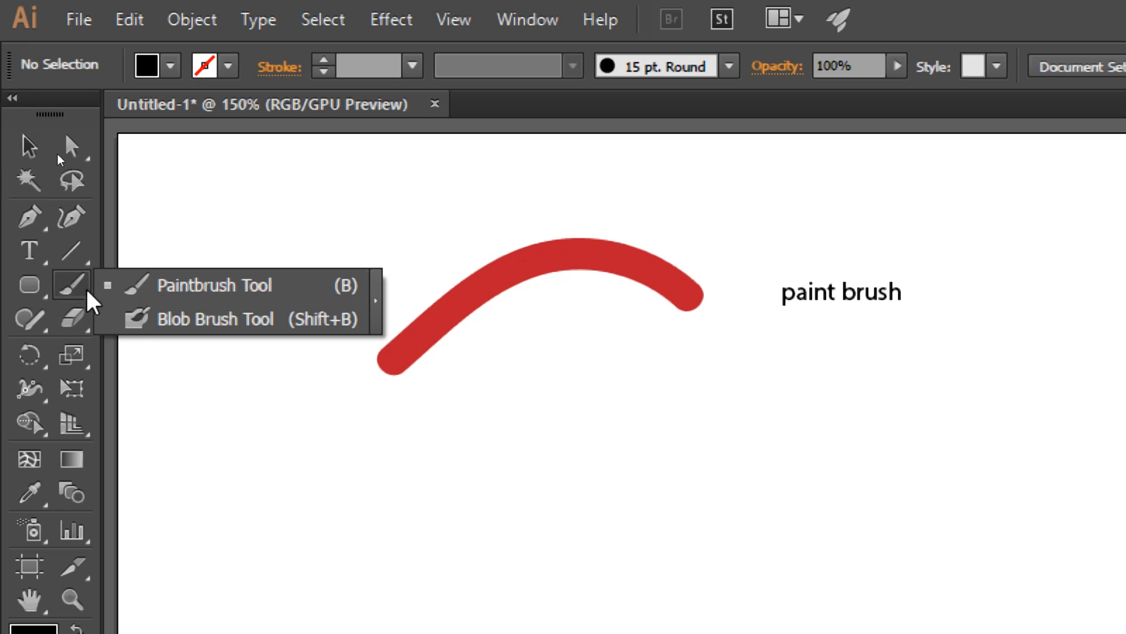
click(215, 319)
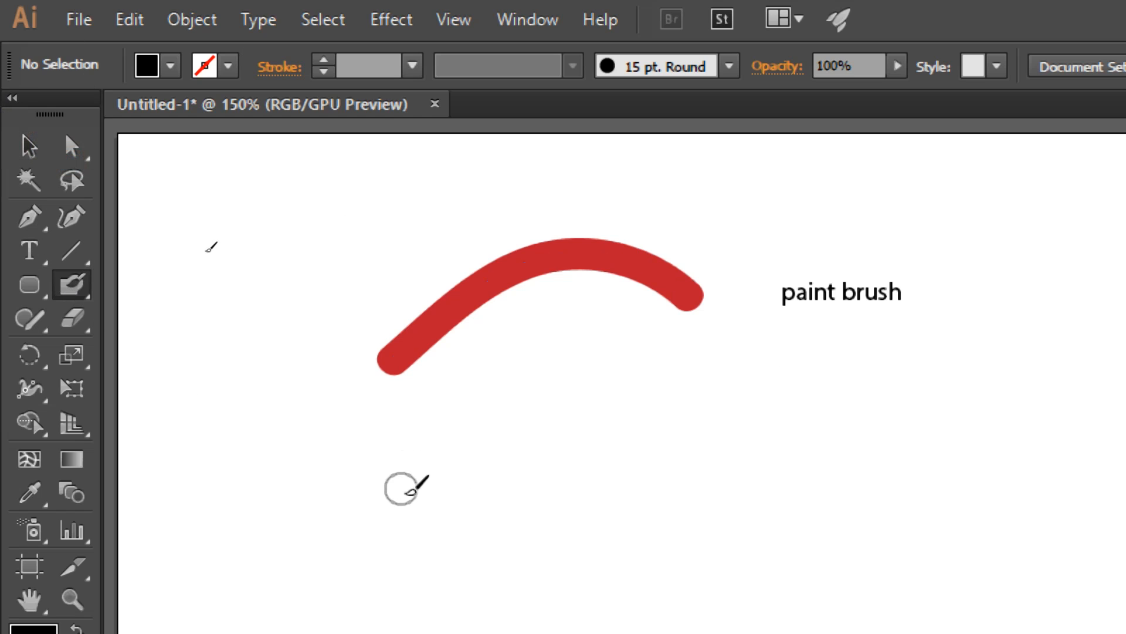
mouse_move(399, 503)
mouse_down()
mouse_move(516, 402)
mouse_move(598, 378)
mouse_move(718, 400)
mouse_move(718, 428)
mouse_up()
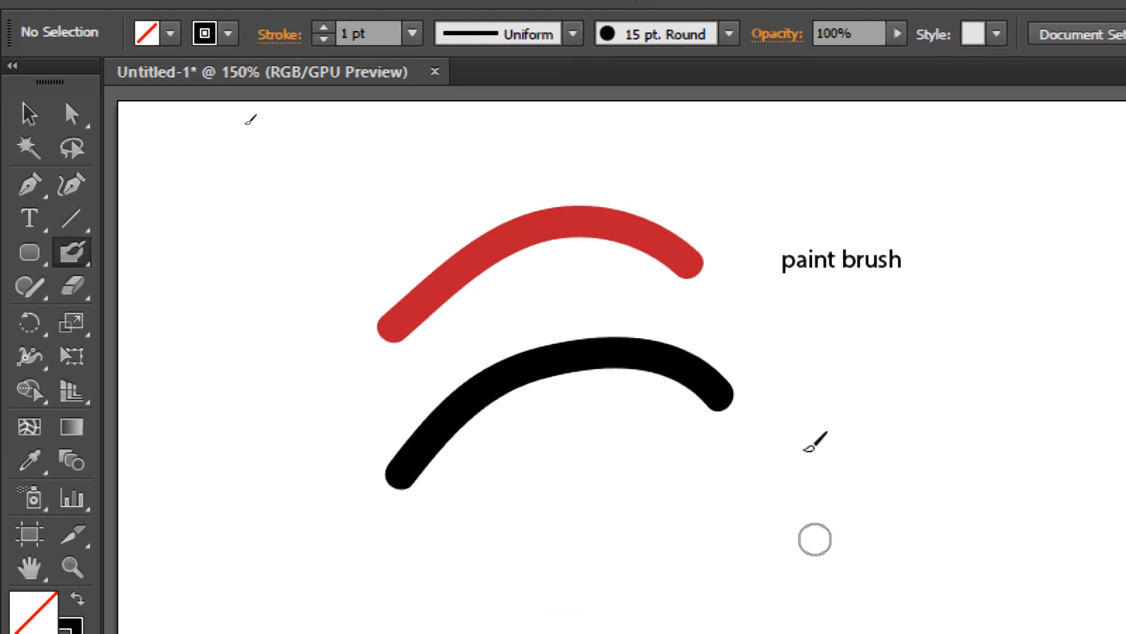
click(26, 116)
drag(593, 372, 595, 430)
Step: Duplicate the "paint brush" label beside the black stroke and change the copy's text to "blob brush"
click(779, 263)
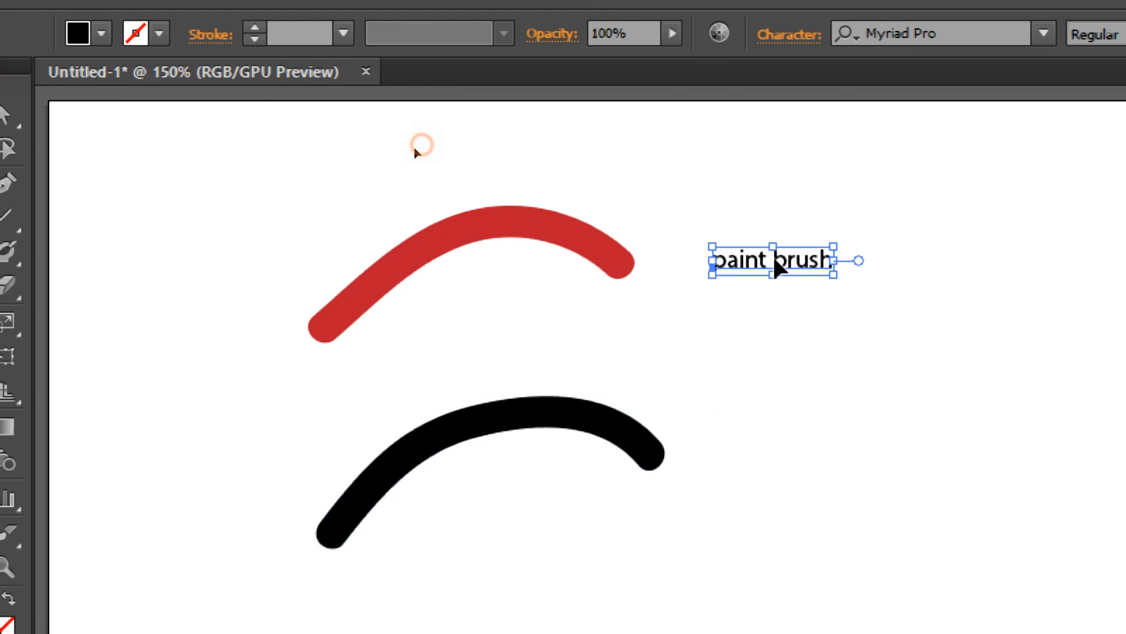
key(super)
key(super)
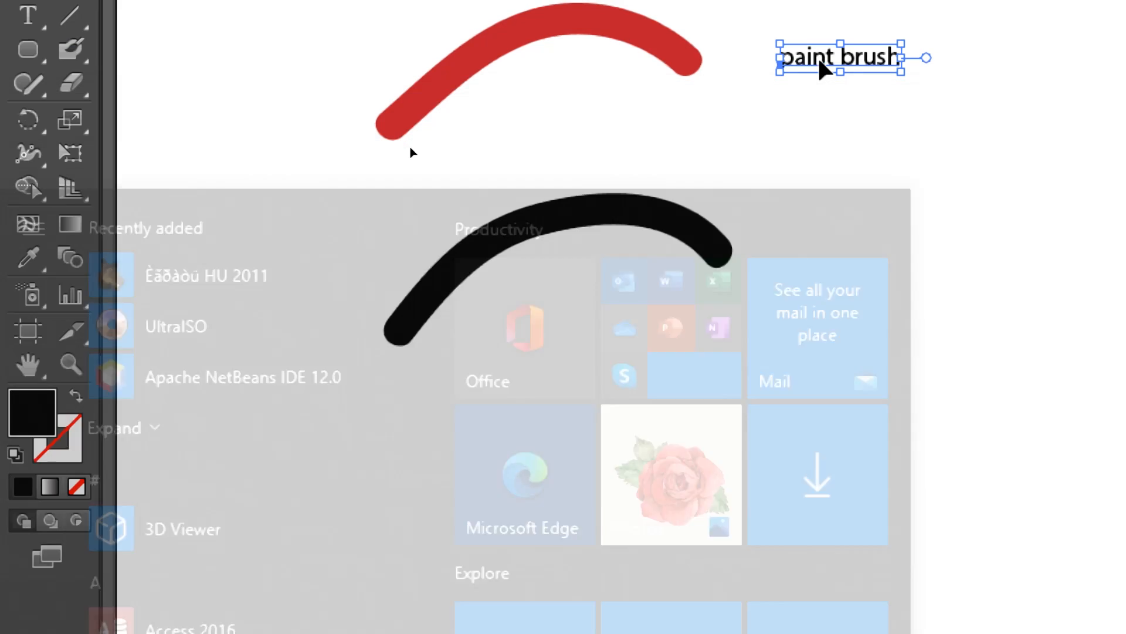
scroll(775, 321, up, 1)
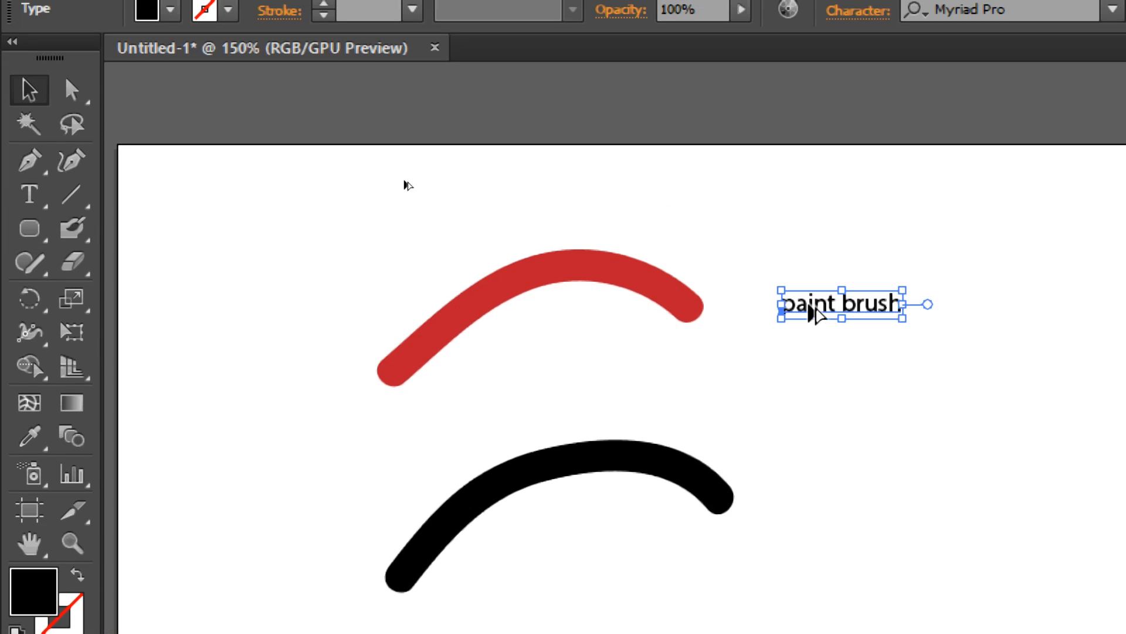
mouse_move(815, 315)
mouse_down()
mouse_move(815, 460)
mouse_move(838, 510)
mouse_move(772, 500)
mouse_up()
key(t)
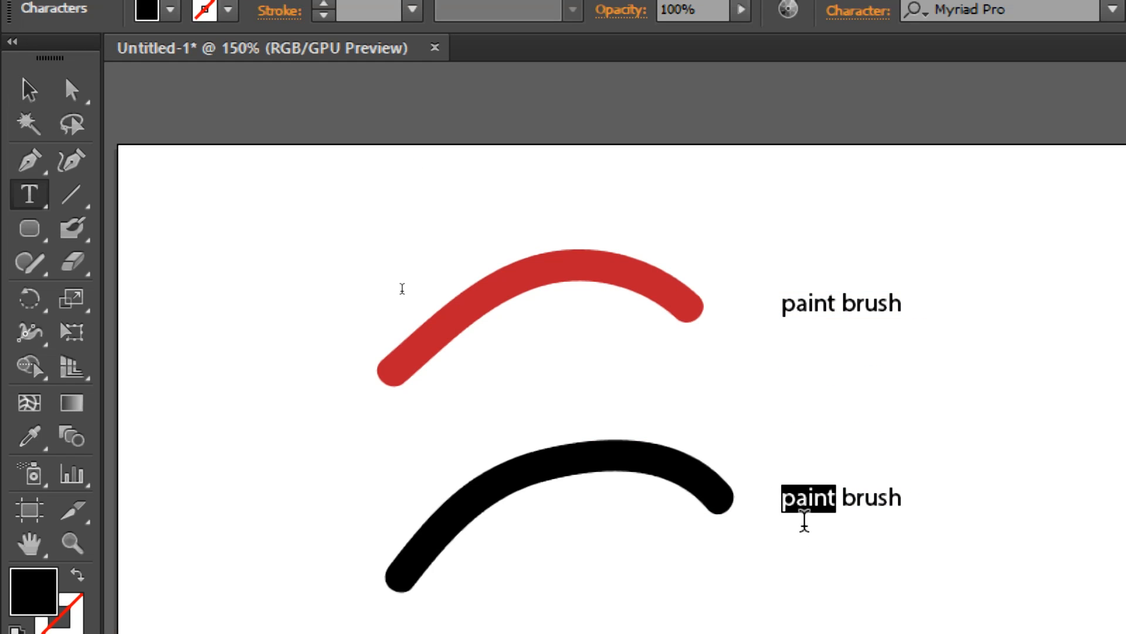
text(blob)
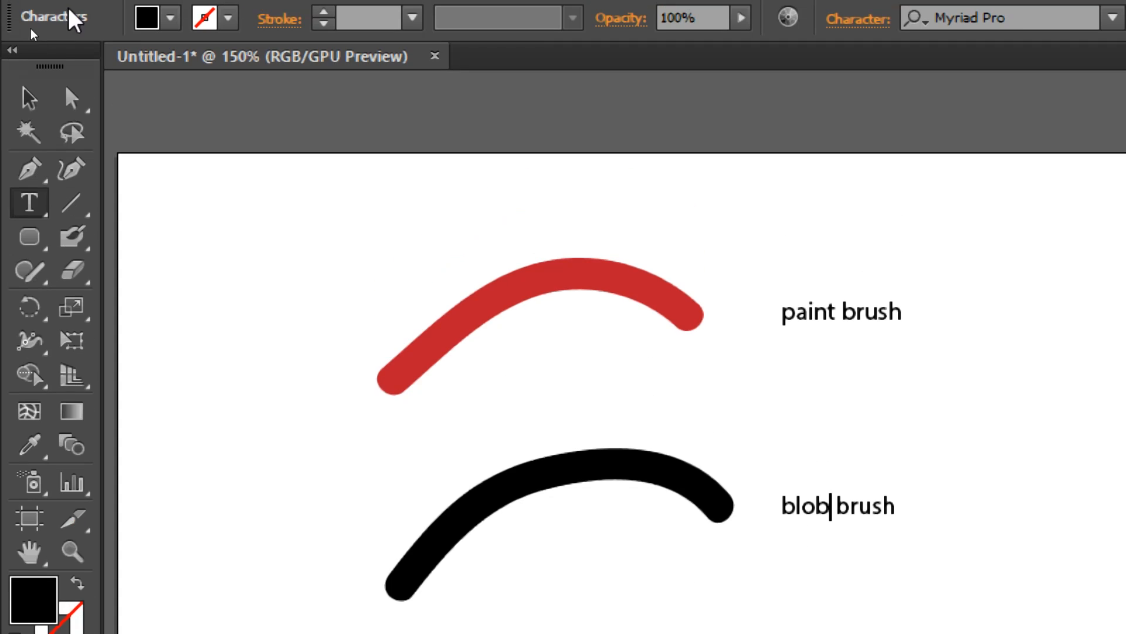
Step: Select the red and black strokes together to examine how their paths differ, leaving neither selected at the end
click(30, 88)
click(430, 177)
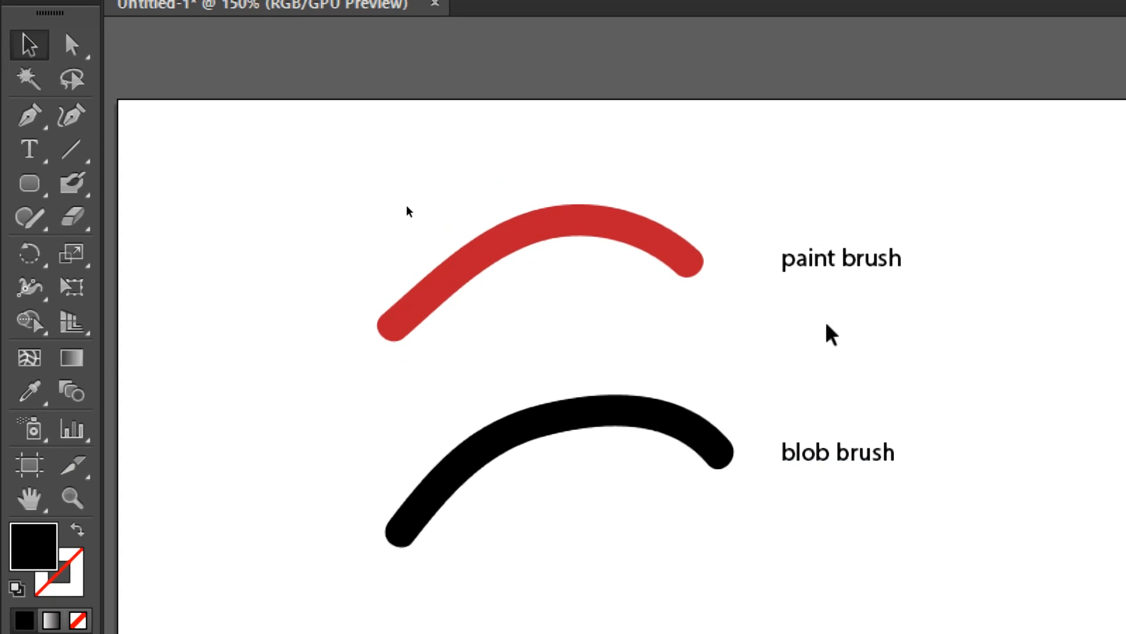
drag(386, 184, 349, 110)
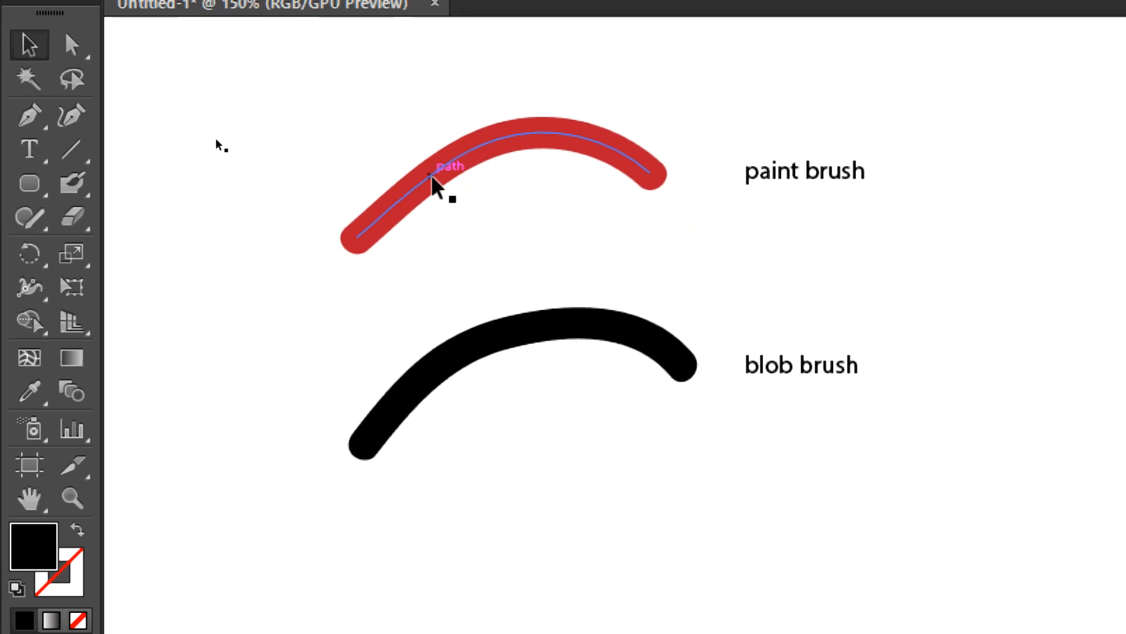
drag(349, 149, 432, 292)
drag(498, 470, 491, 440)
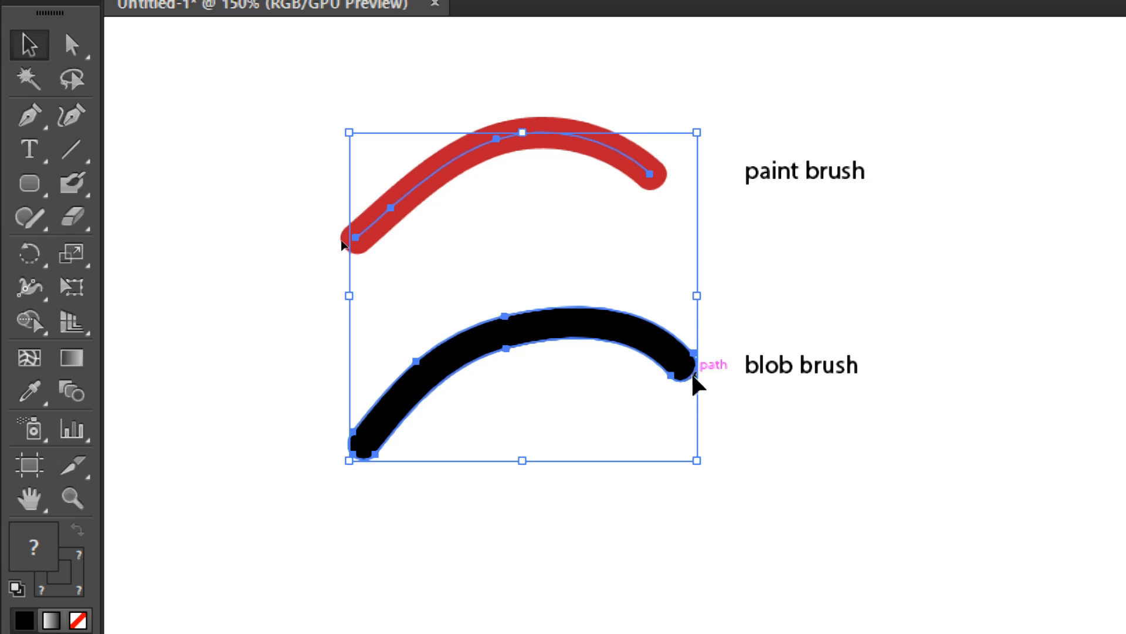
click(258, 334)
Step: Draw a nearly horizontal line segment to the left of the red stroke and deselect it
mouse_move(322, 335)
mouse_down()
mouse_move(355, 322)
mouse_move(452, 332)
mouse_up()
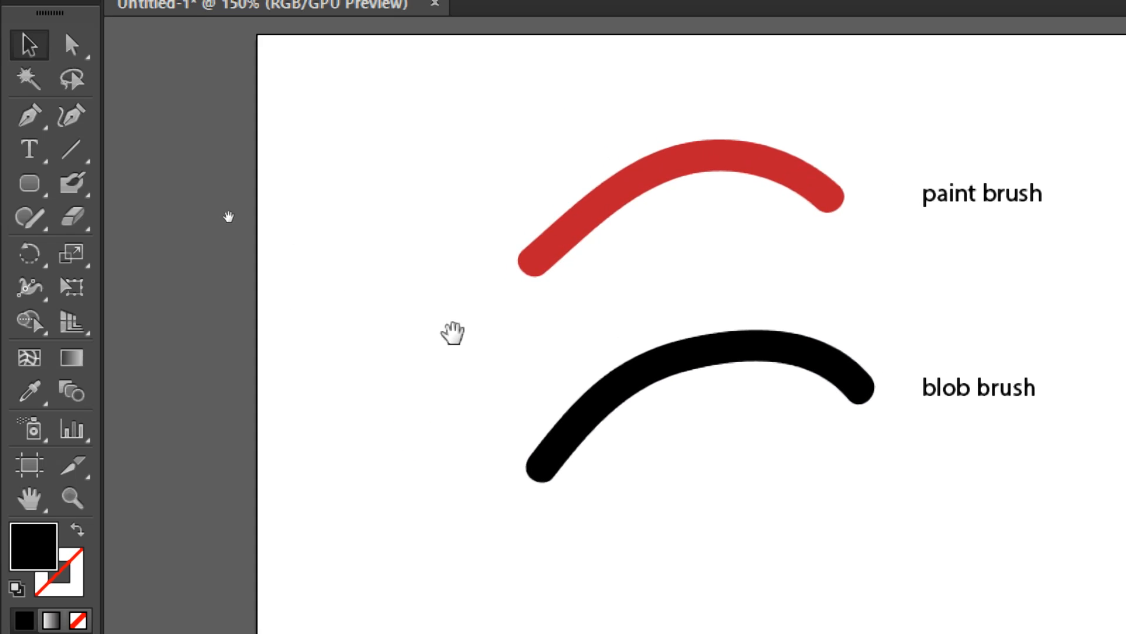
click(71, 149)
drag(188, 235, 483, 241)
click(29, 46)
click(390, 119)
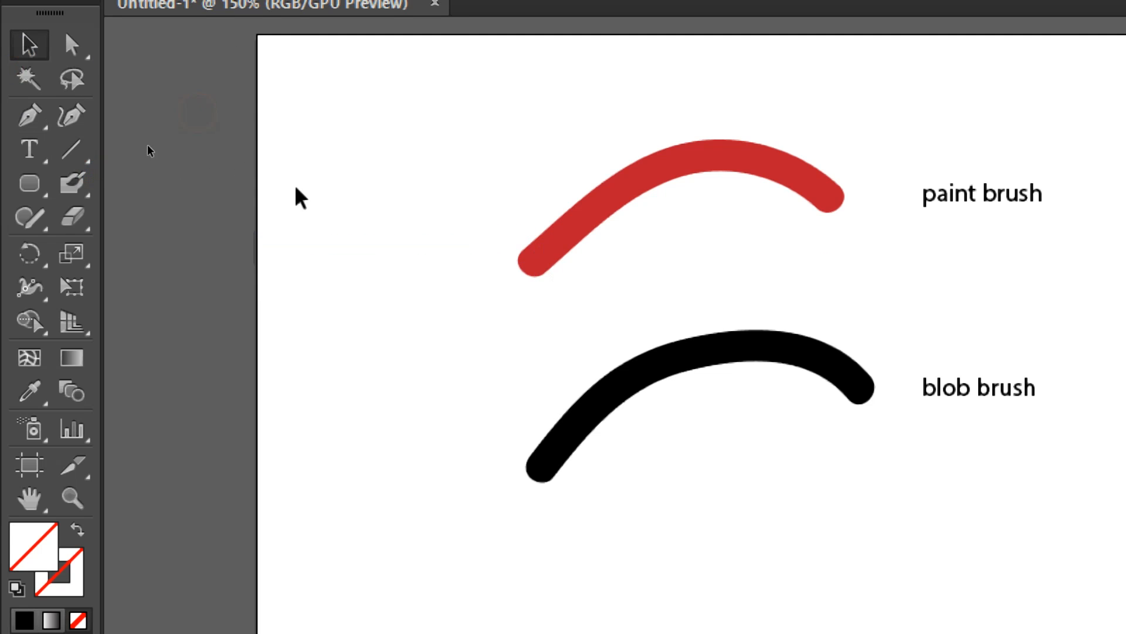
Step: Select the new line segment and give it a black stroke colour
drag(276, 187, 334, 274)
key(space)
drag(303, 108, 280, 153)
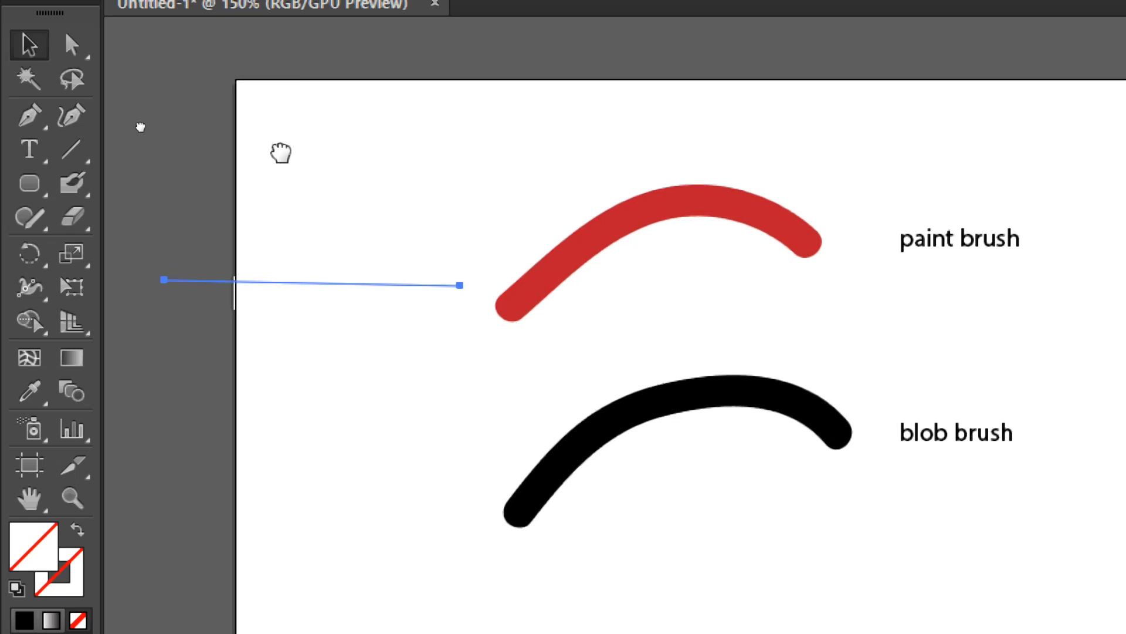
click(215, 59)
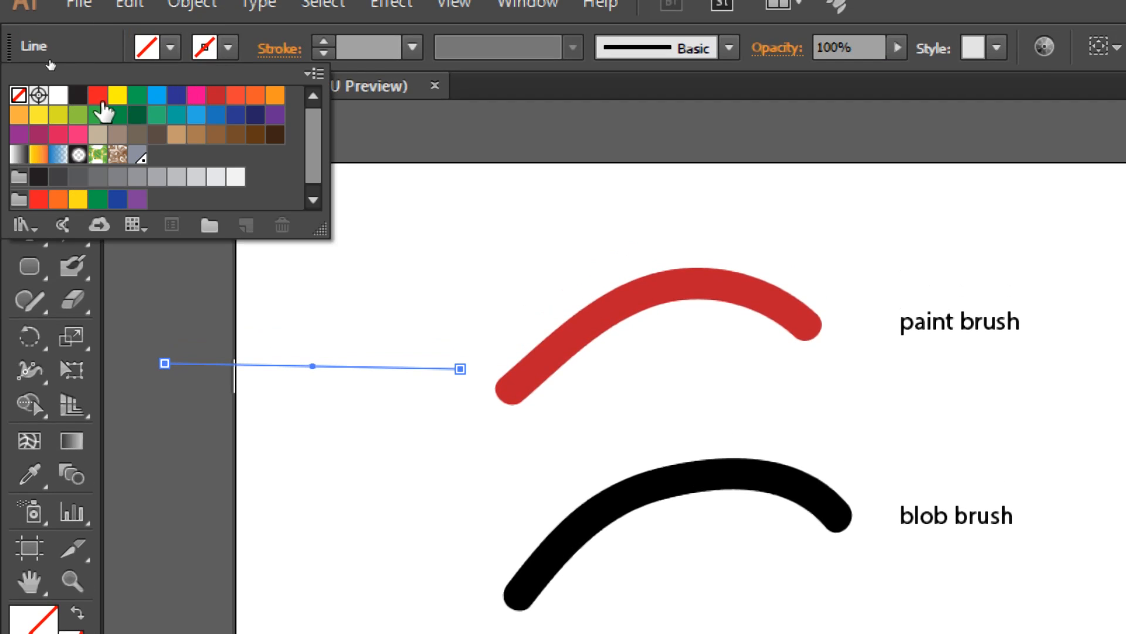
click(77, 98)
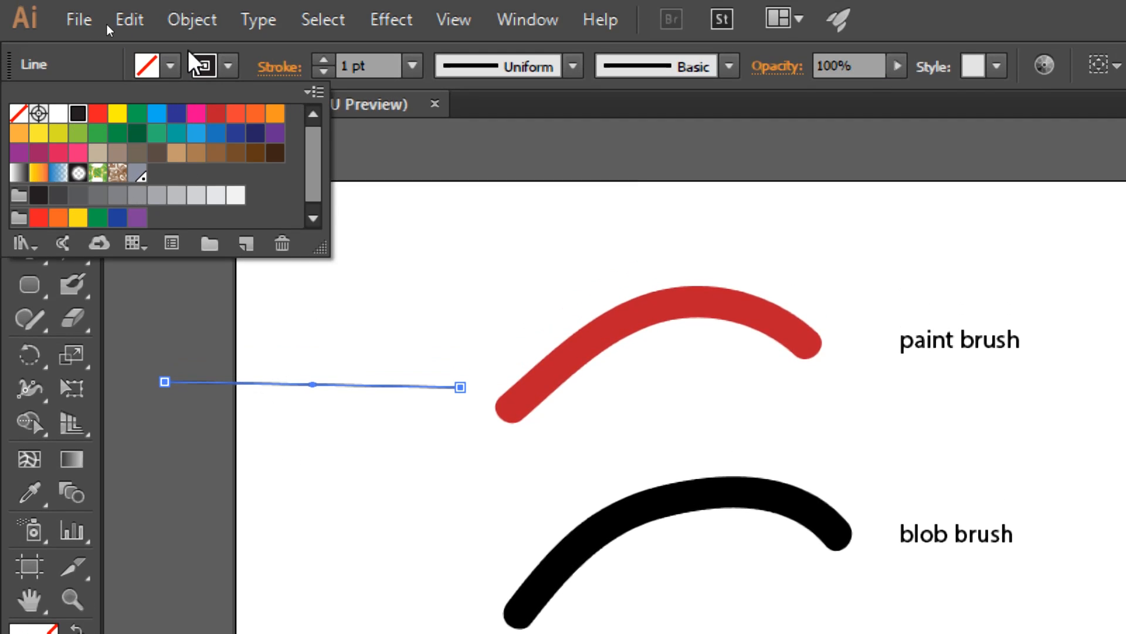
Step: Try a 5 pt stroke weight on the line, raise it to 8 pt, and deselect the line
click(412, 66)
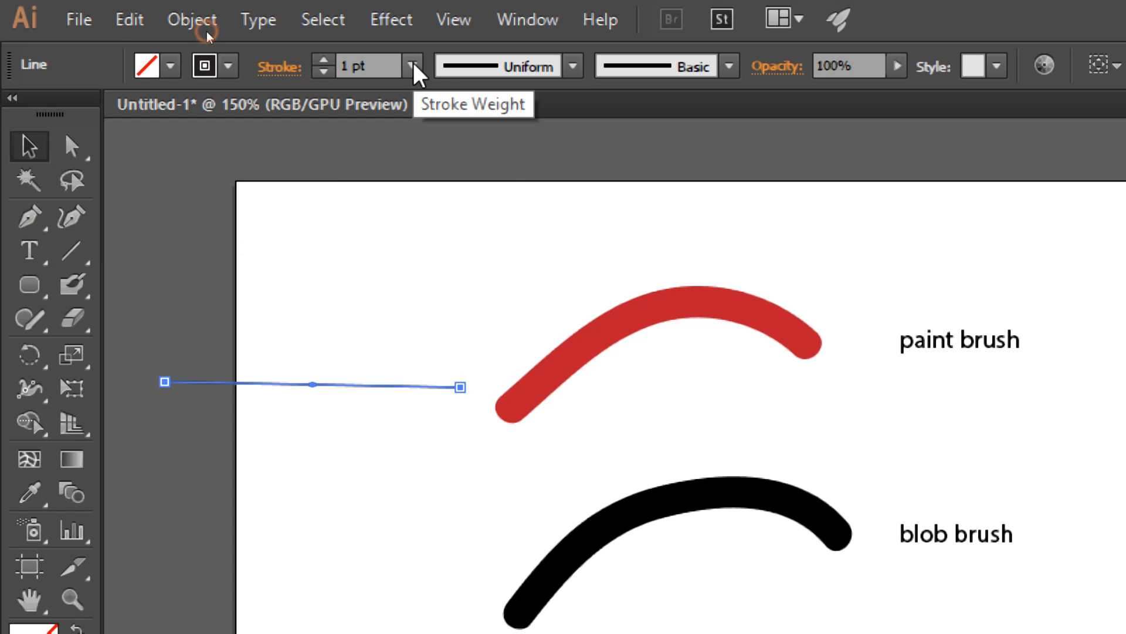
click(413, 65)
click(458, 309)
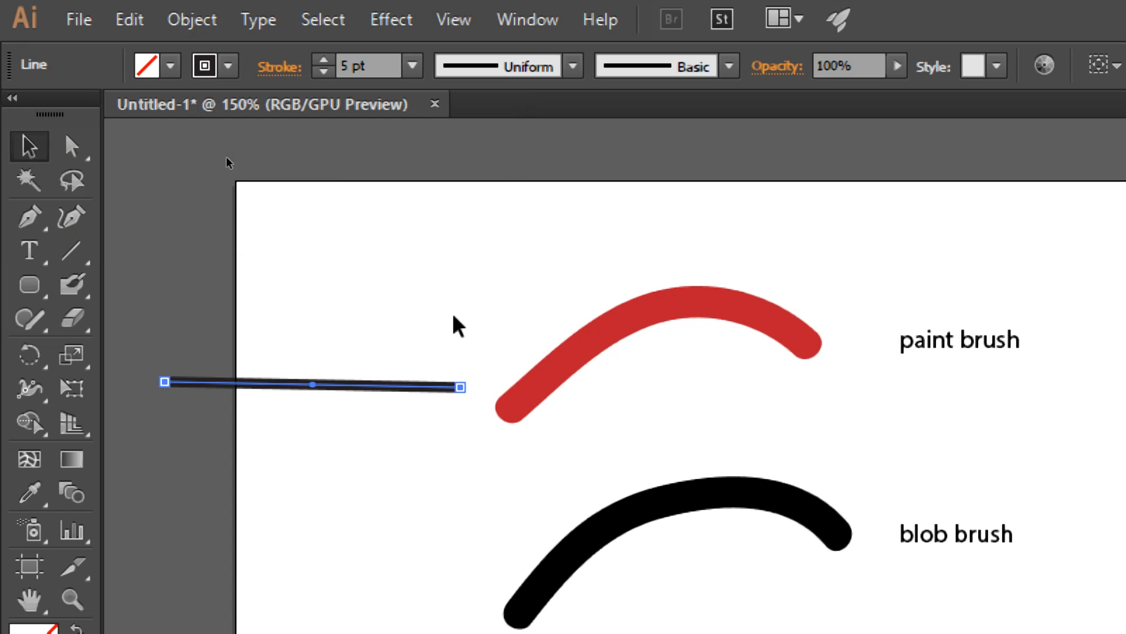
click(413, 66)
click(452, 409)
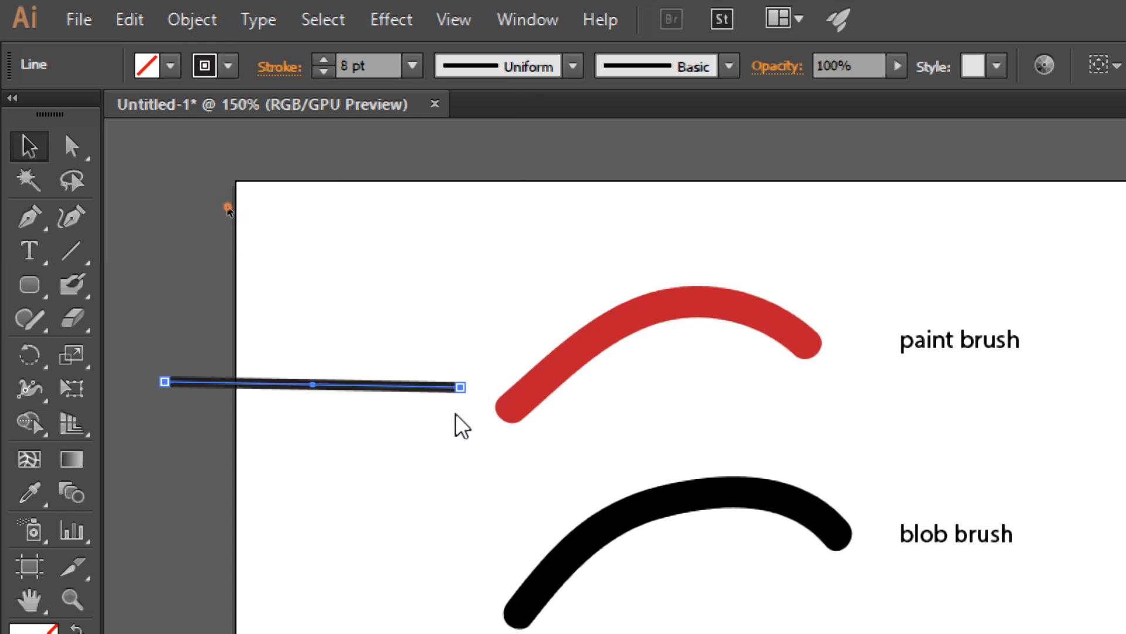
click(414, 311)
click(342, 389)
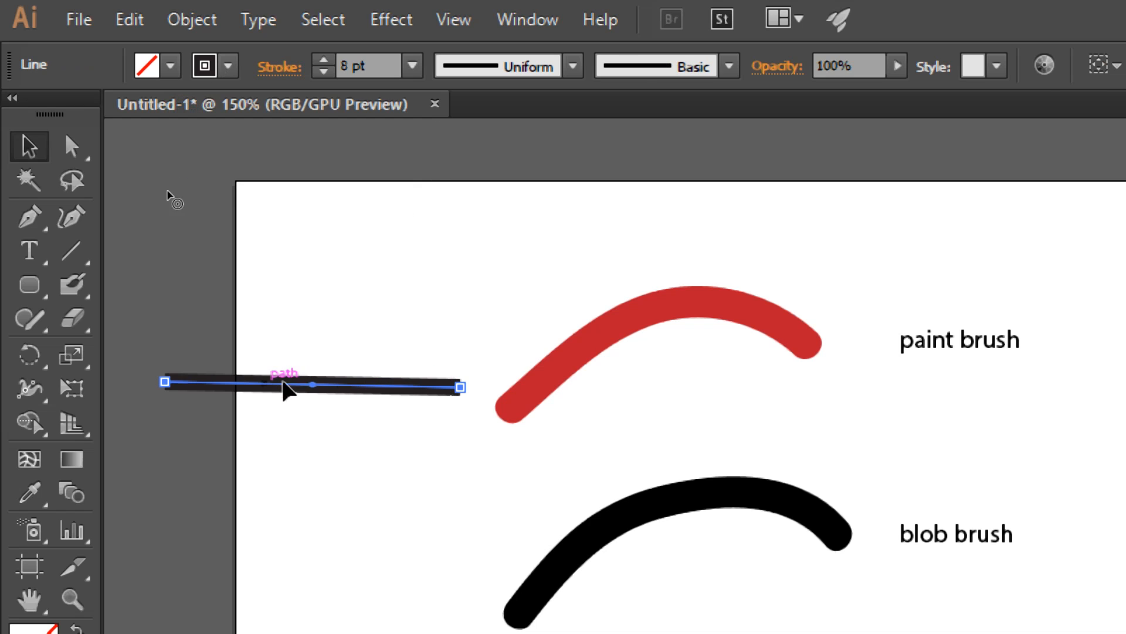
drag(355, 320, 554, 449)
click(365, 482)
Step: Draw a rounded rectangle below the line, to the left of the black stroke
drag(378, 473, 370, 352)
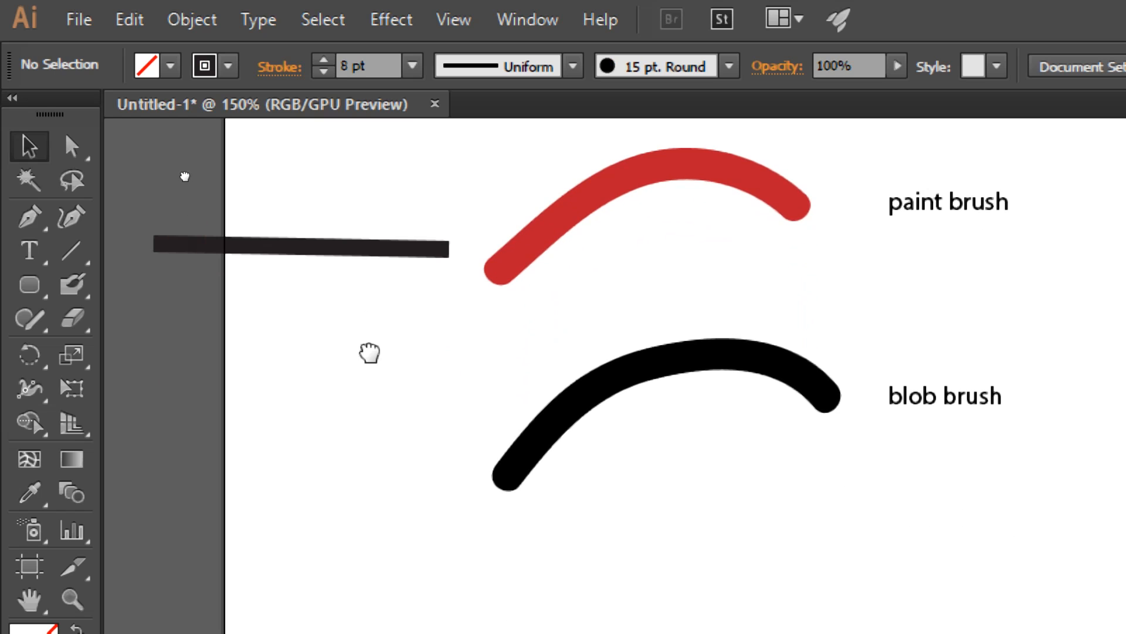
click(30, 286)
mouse_move(193, 346)
mouse_down()
mouse_move(402, 540)
mouse_move(430, 548)
mouse_up()
click(30, 145)
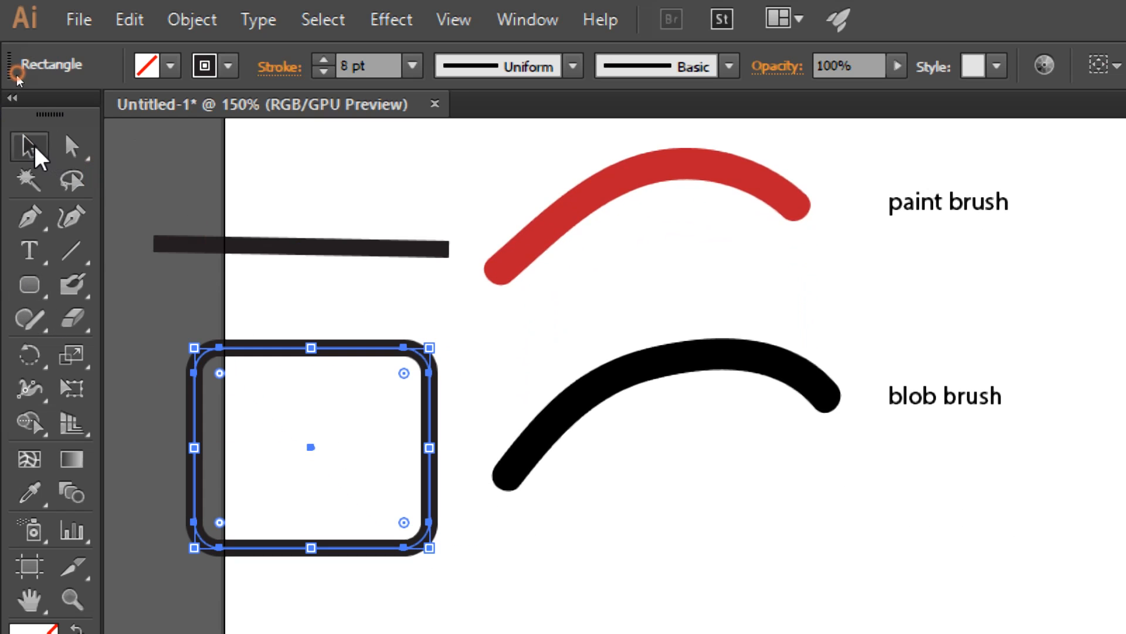
Step: Fill the rounded rectangle with green, remove its stroke, and deselect it
drag(431, 416, 422, 381)
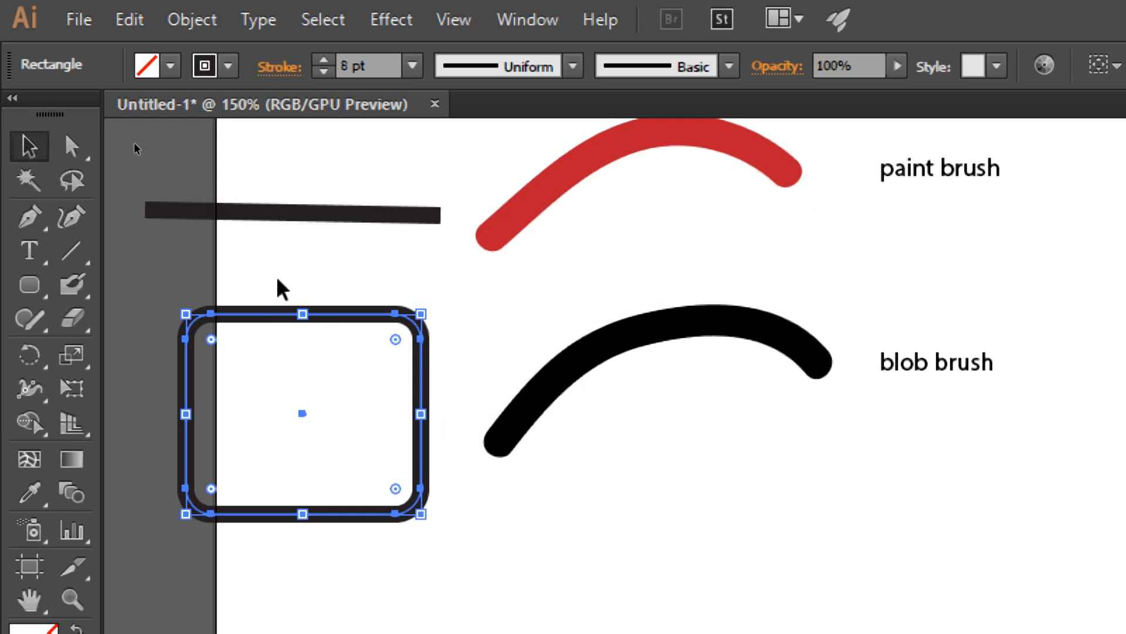
click(170, 66)
click(136, 114)
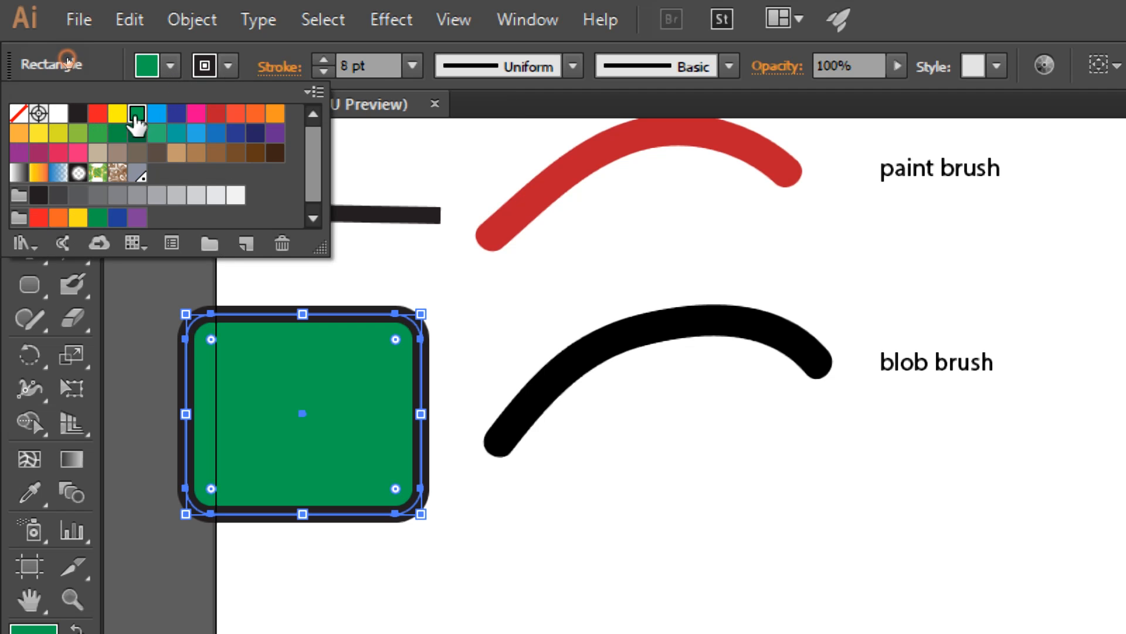
click(229, 66)
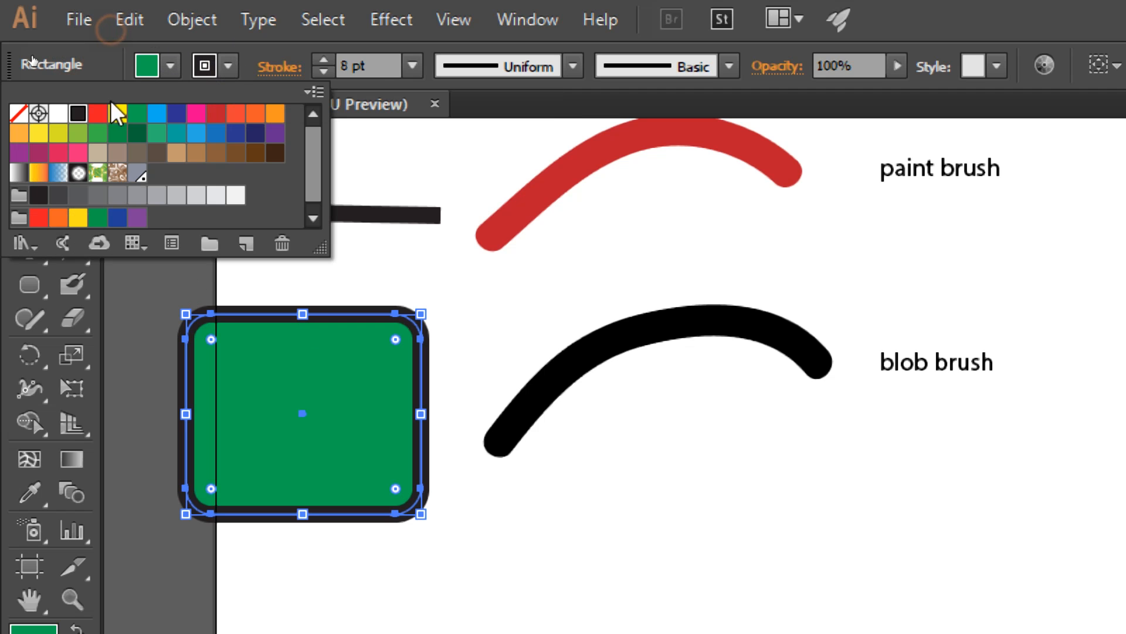
click(19, 114)
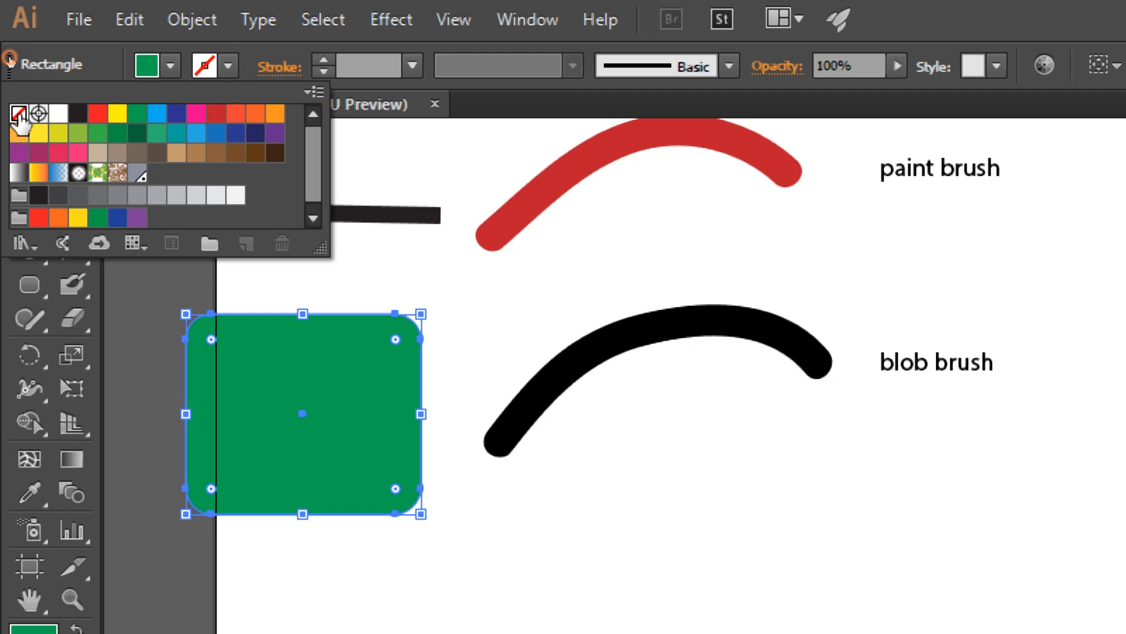
click(461, 308)
click(242, 272)
Step: Examine the paths of all four shapes by selecting them together, and delete the line and the green rectangle
mouse_move(206, 152)
mouse_down()
mouse_move(269, 197)
mouse_move(575, 503)
mouse_up()
drag(656, 259, 648, 302)
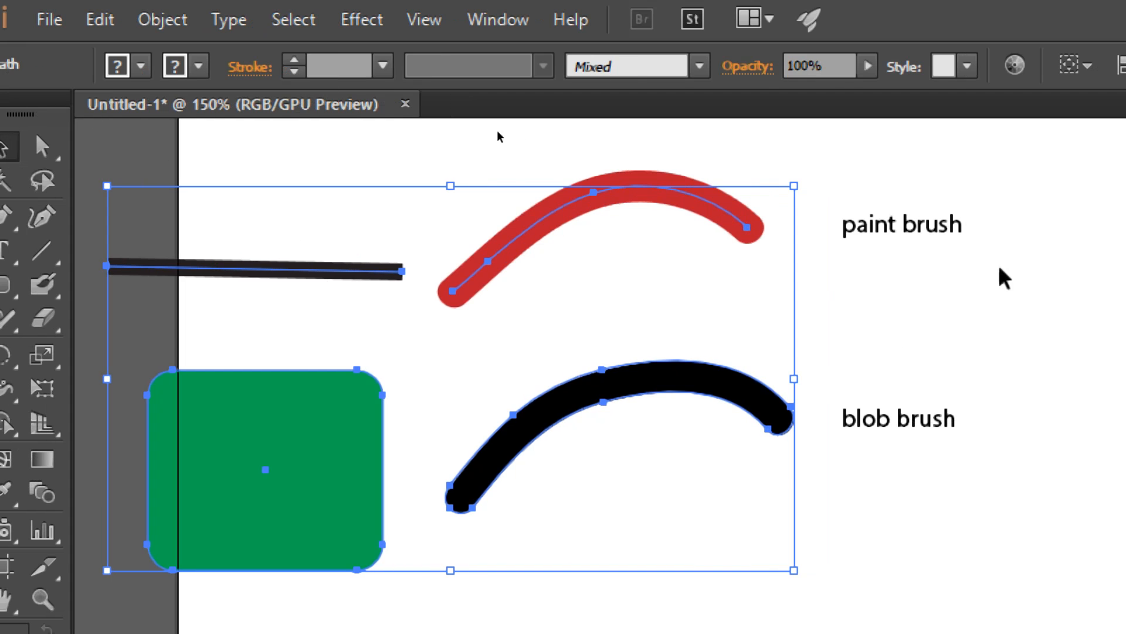
click(458, 174)
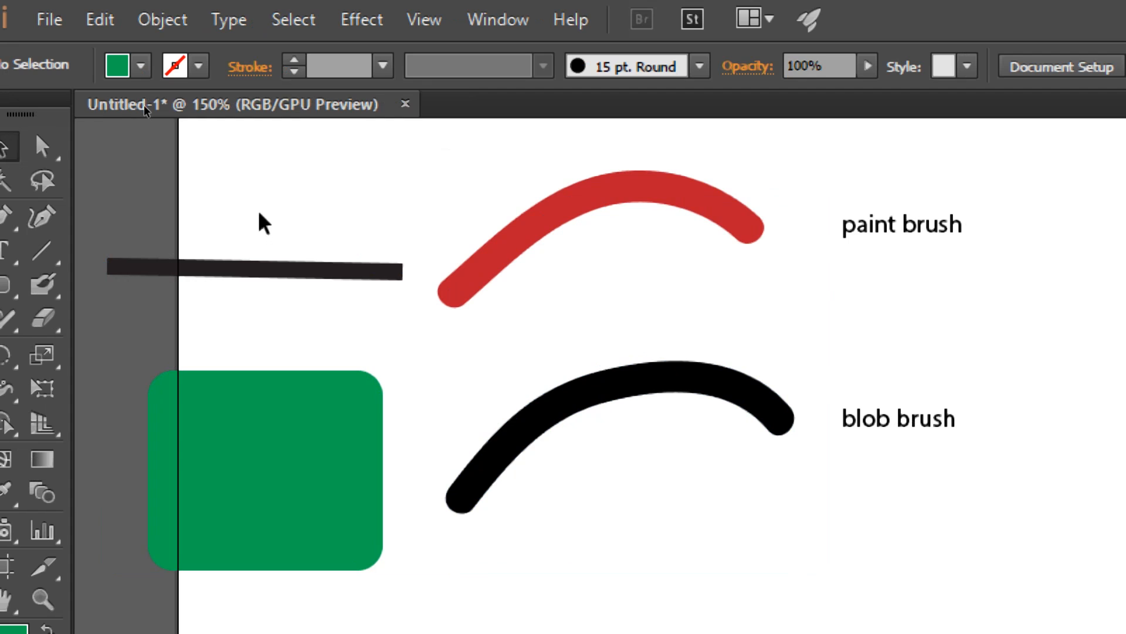
drag(152, 205, 311, 513)
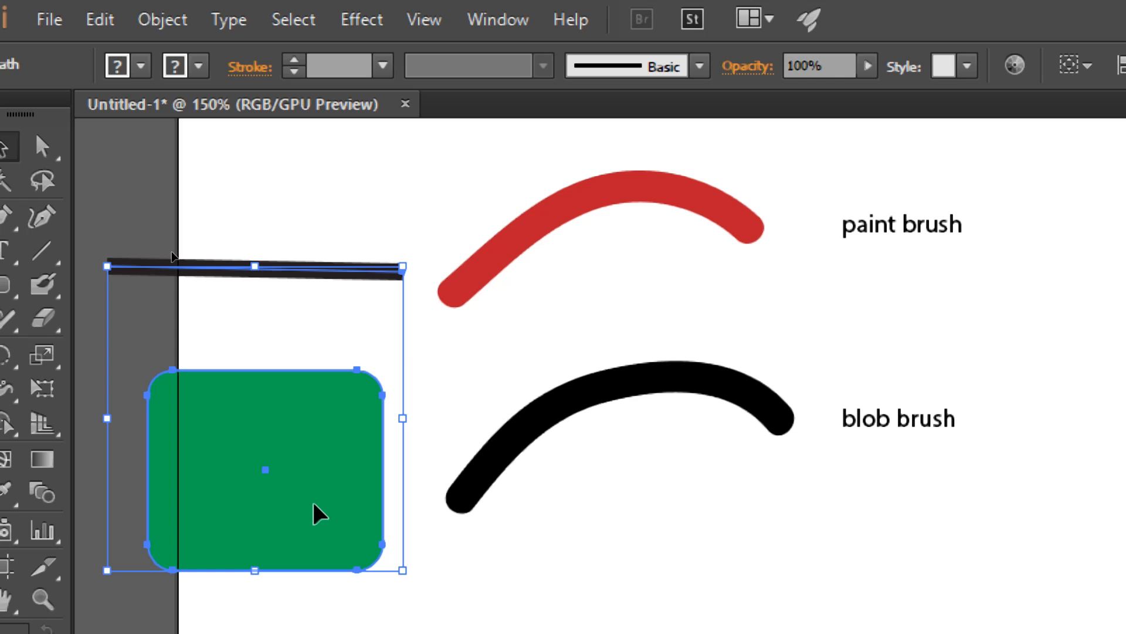
key(Delete)
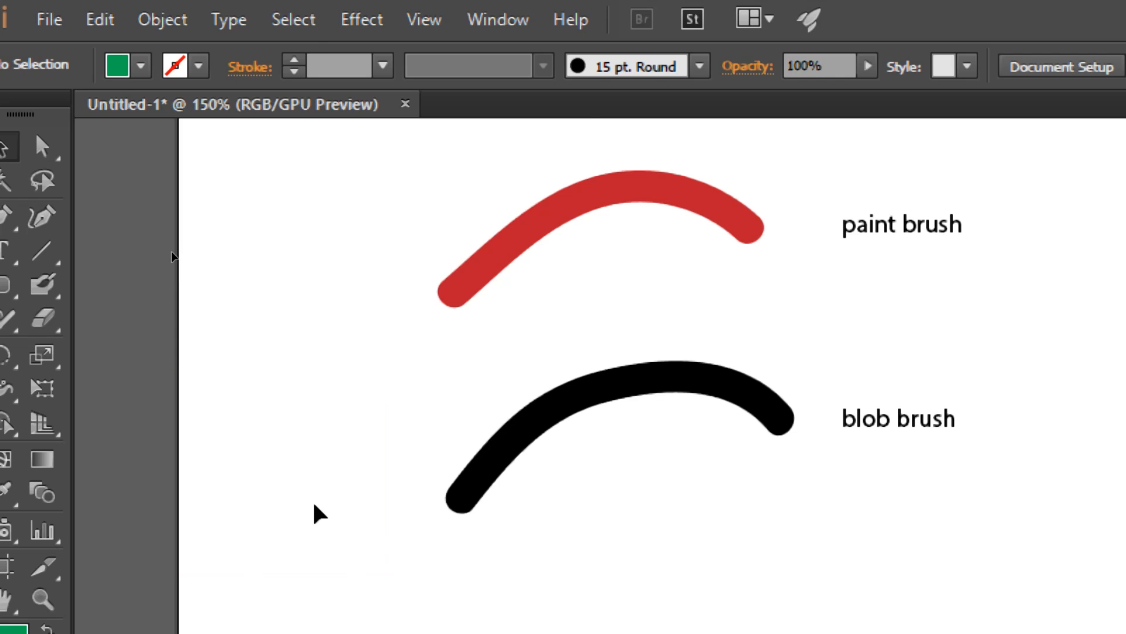
Step: Select the red Paintbrush stroke to inspect its path and stroke attributes, and deselect it
click(555, 218)
drag(592, 250, 478, 279)
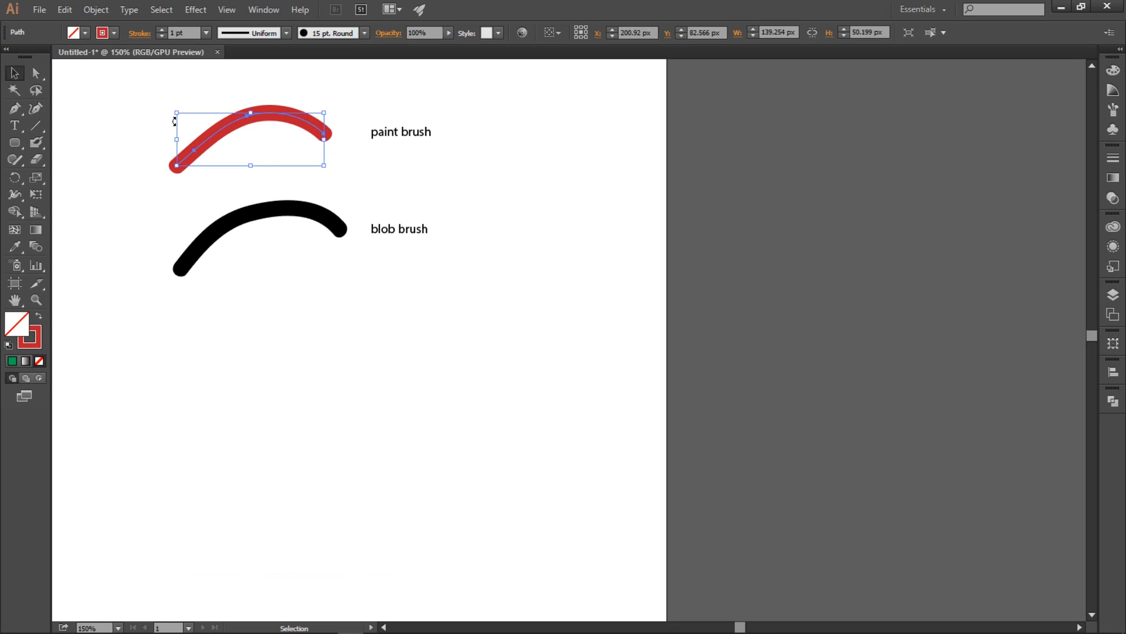
click(262, 308)
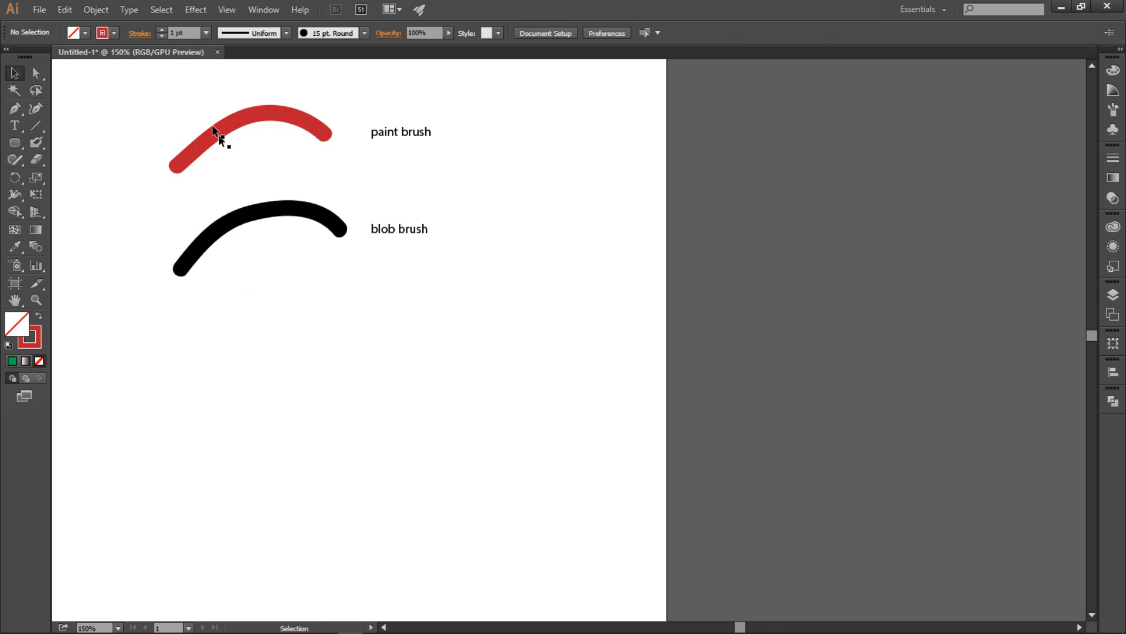
Step: Duplicate the red stroke to the right of the "paint brush" label and scale the copy down to a short arch
click(228, 122)
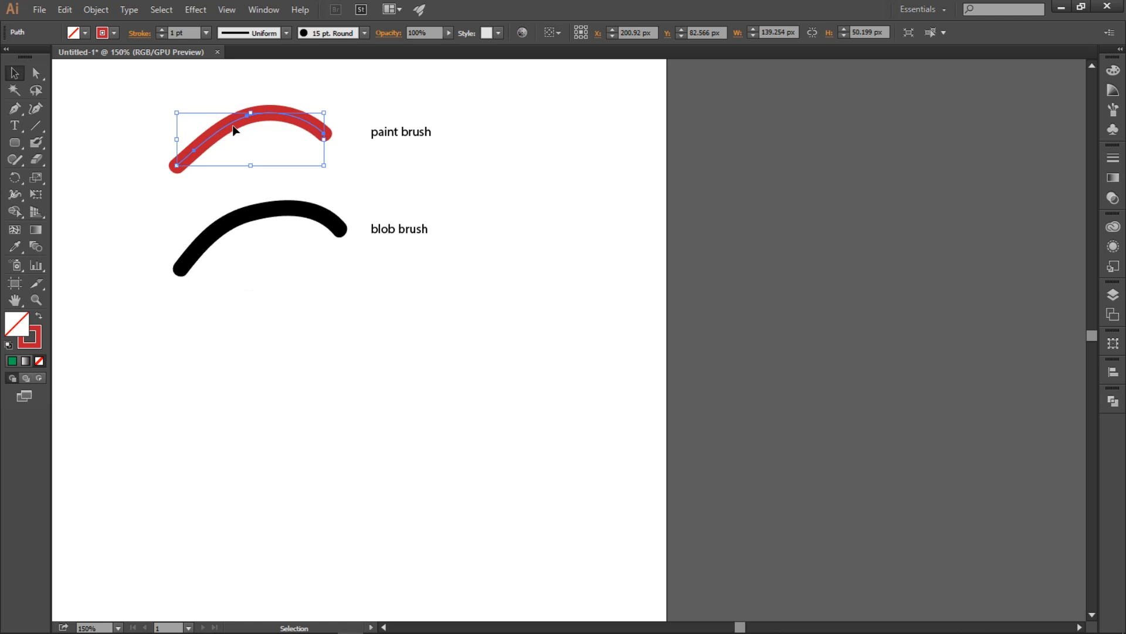
mouse_move(233, 129)
mouse_down()
mouse_move(463, 146)
mouse_move(558, 118)
mouse_move(545, 113)
mouse_up()
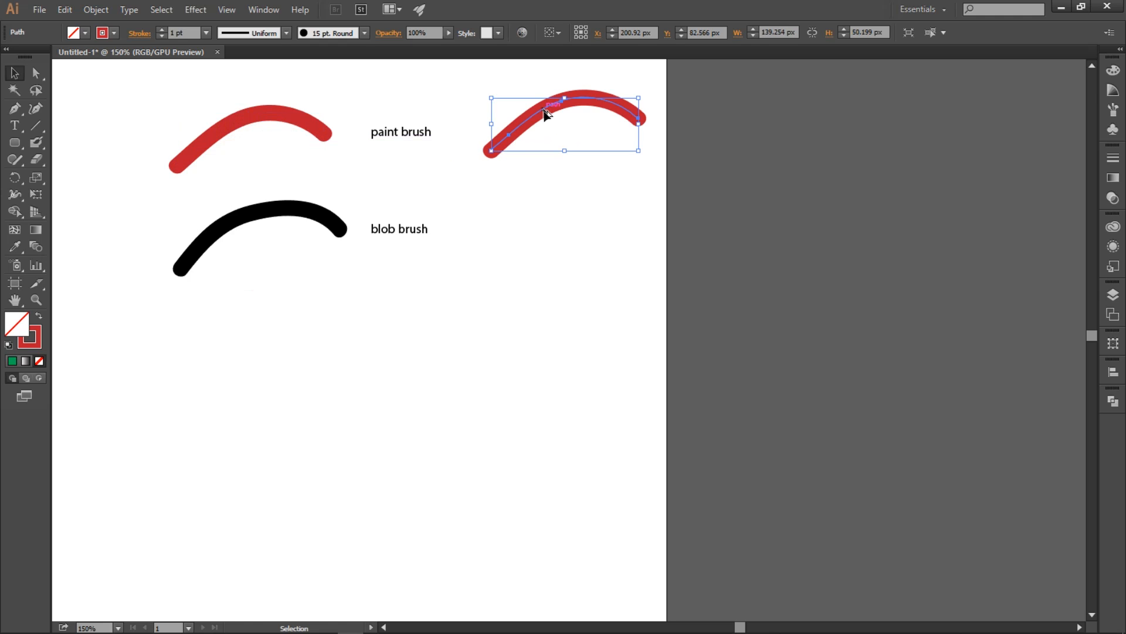
drag(641, 98, 551, 139)
click(558, 178)
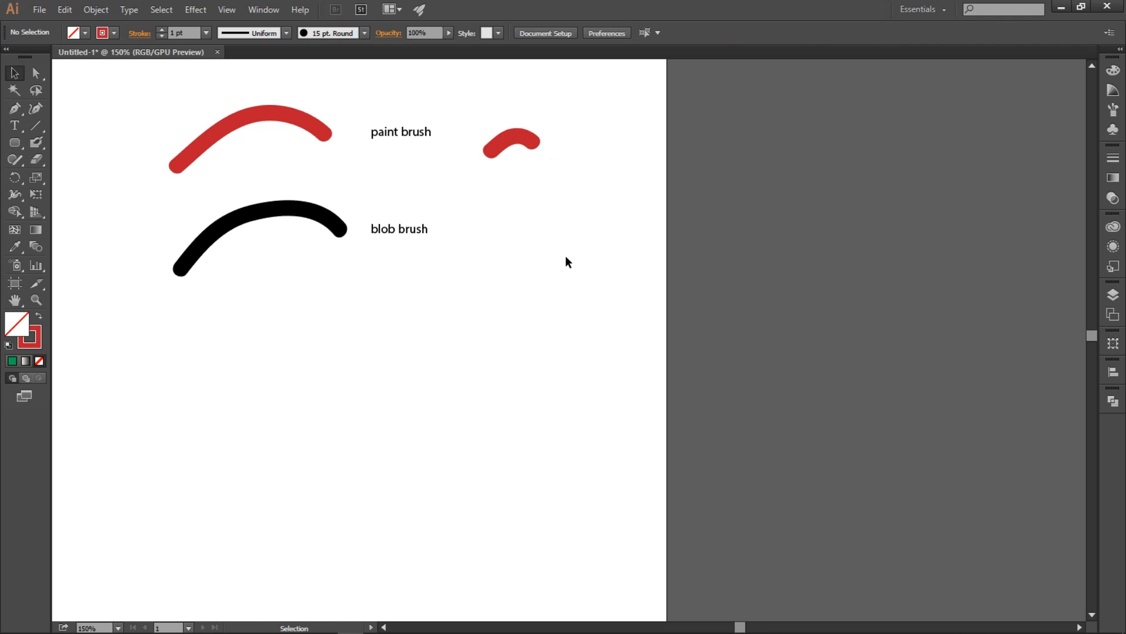
Step: Scale the short red copy down slightly further
click(267, 119)
click(530, 146)
drag(533, 136, 528, 141)
click(538, 174)
click(504, 141)
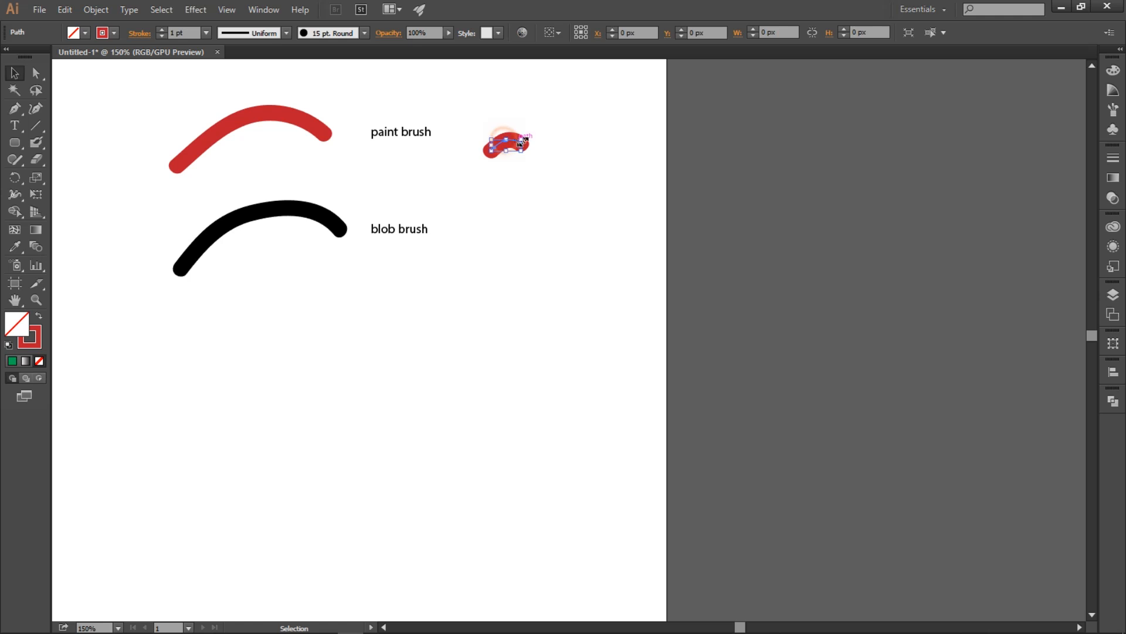
Step: Duplicate the original red stroke to the right of the short copy and enlarge it to about 386 by 139 px
click(296, 125)
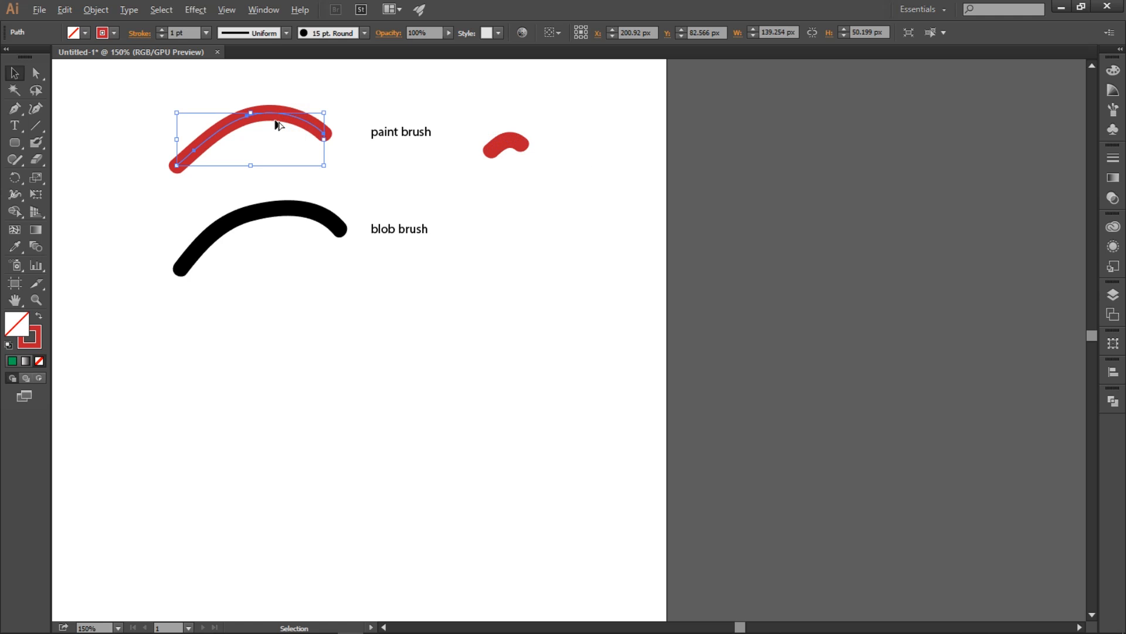
drag(472, 125, 721, 117)
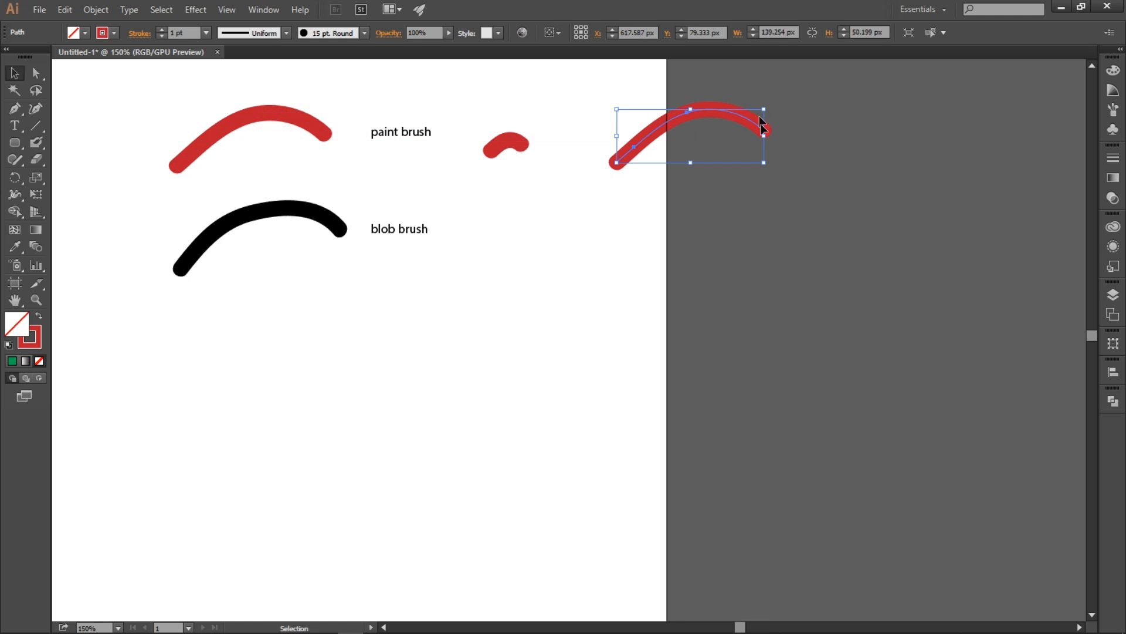
drag(764, 162, 1026, 325)
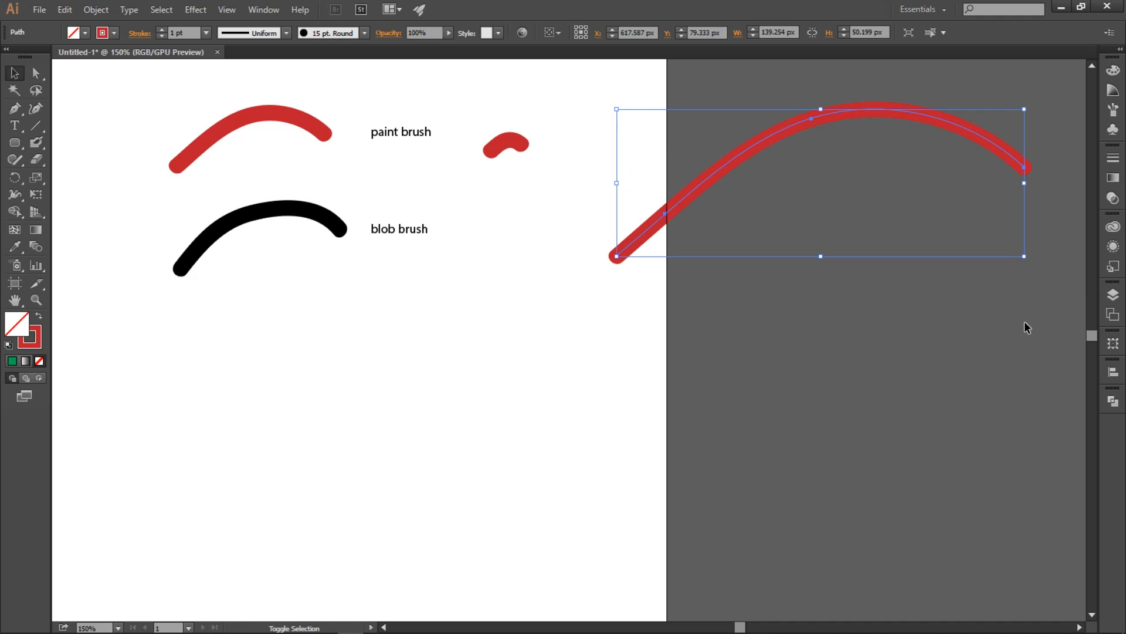
click(870, 385)
Step: Enlarge the long red copy further to about 618 by 223 px and deselect it
key(space)
drag(803, 226, 600, 314)
click(647, 205)
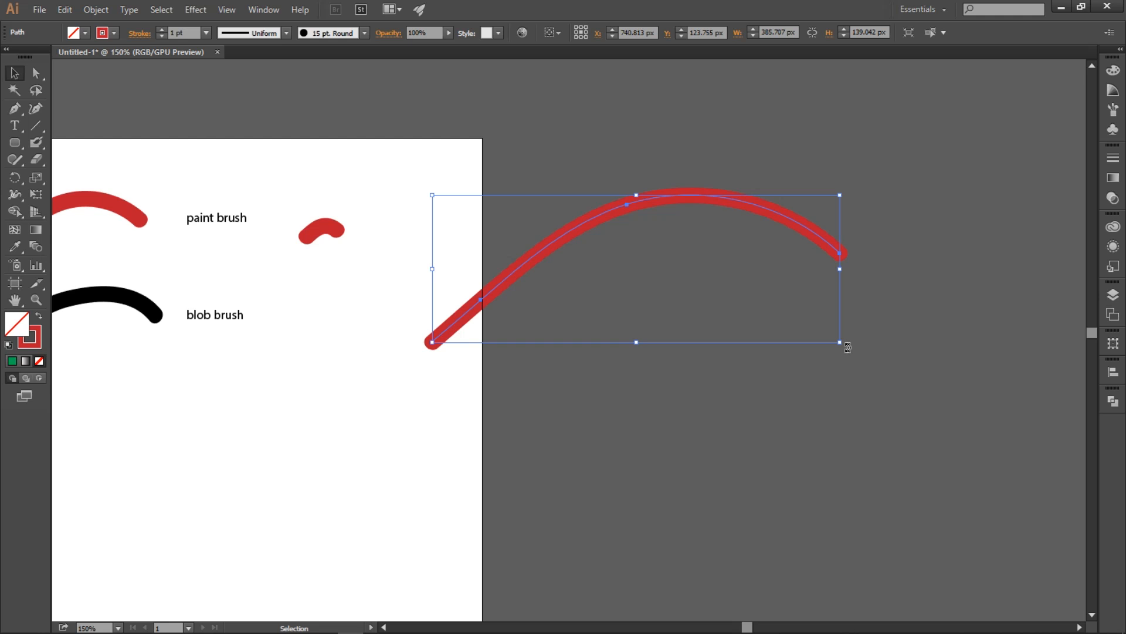
drag(837, 345, 1084, 430)
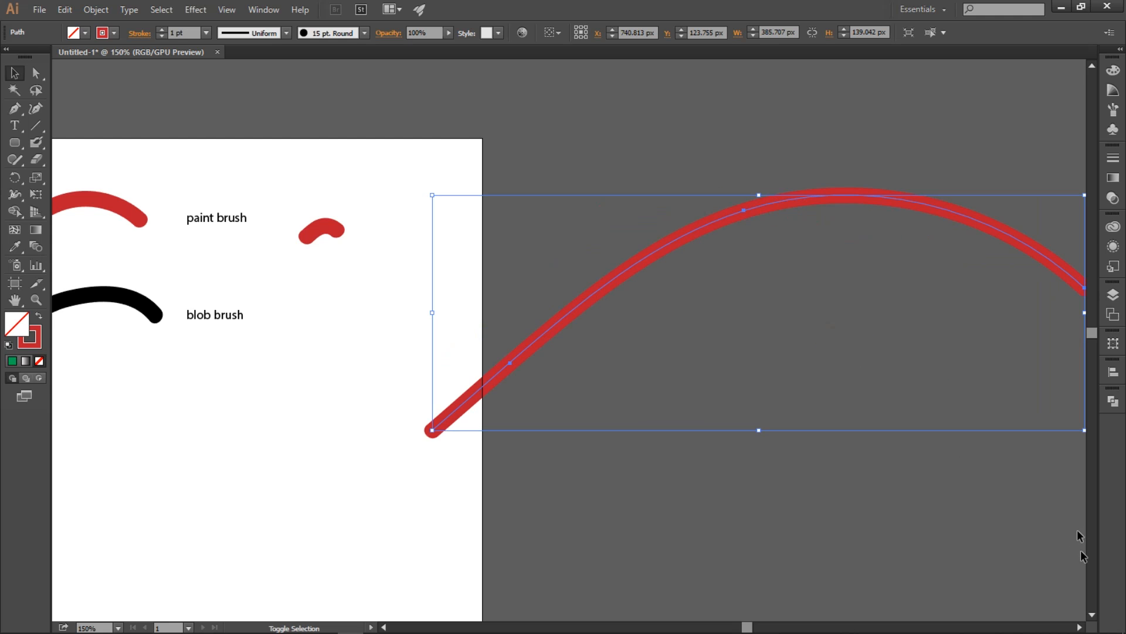
key(space)
drag(470, 276, 608, 247)
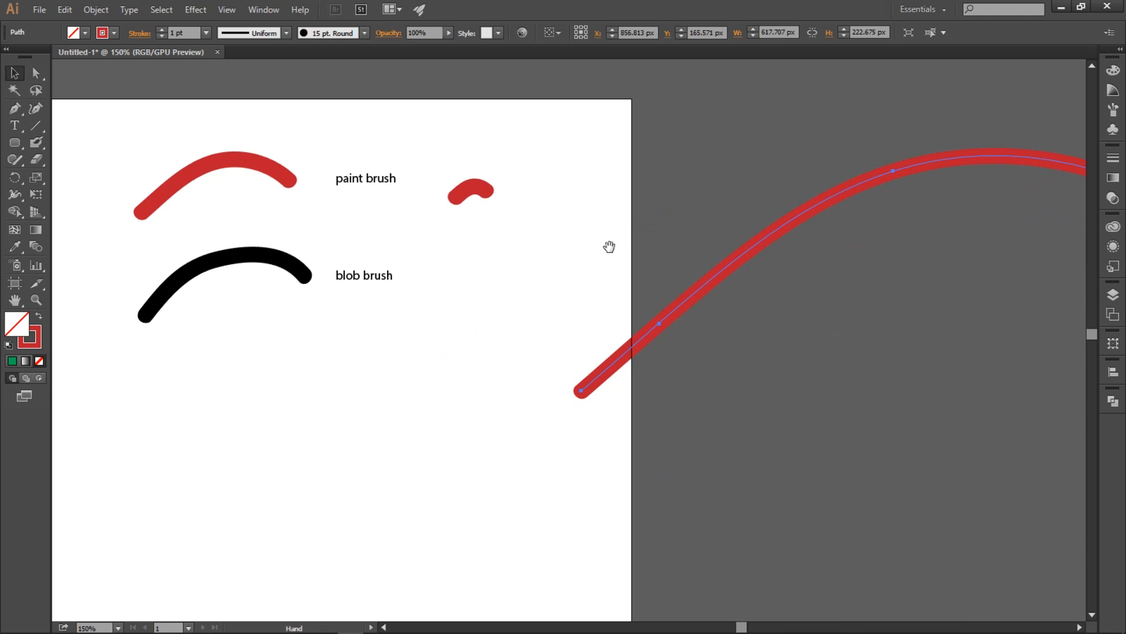
click(676, 146)
Step: Move the enlarged red stroke up and to the left so more of it overlaps the artboard, and deselect it
drag(775, 226, 683, 136)
click(757, 233)
key(space)
drag(779, 239, 761, 273)
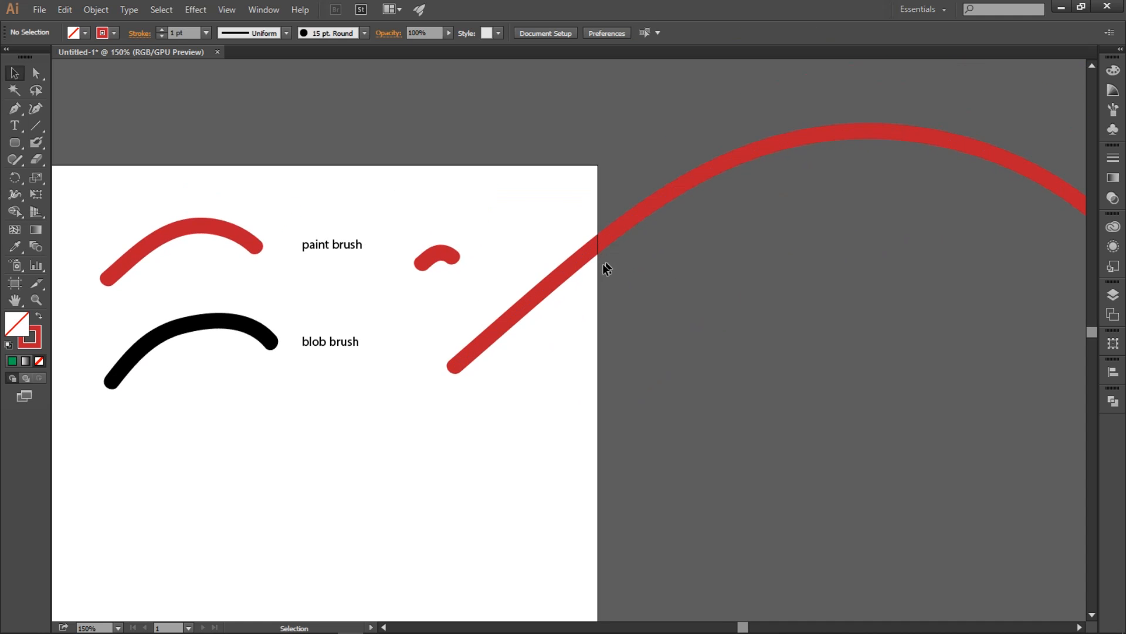
Step: Move the enlarged red stroke slightly farther up and to the left
drag(575, 262, 567, 235)
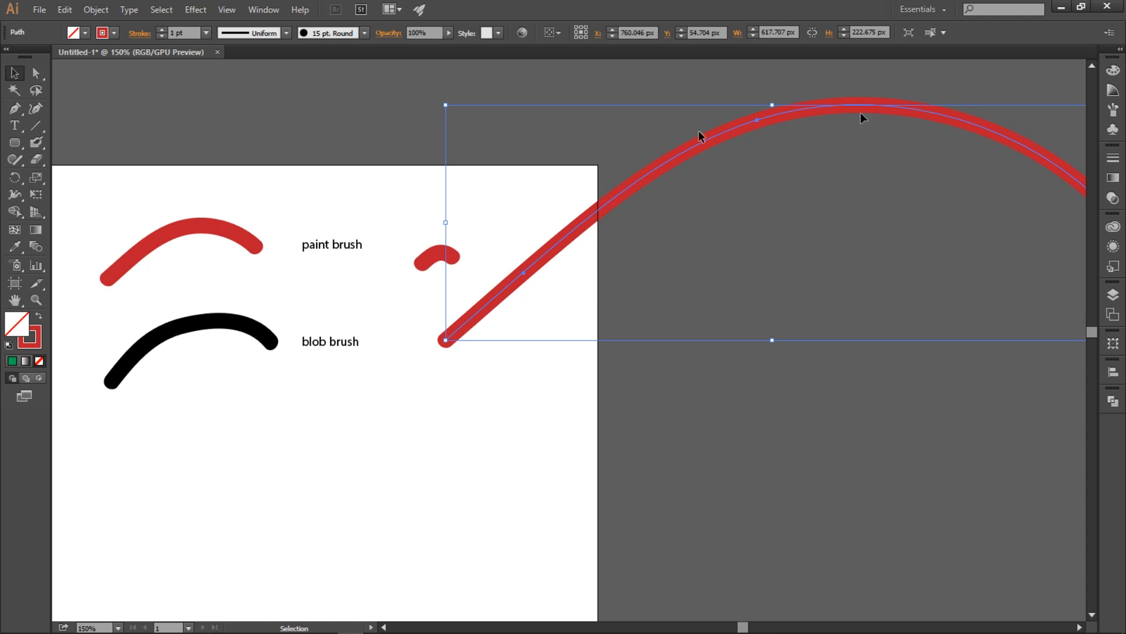
key(space)
drag(293, 469, 406, 385)
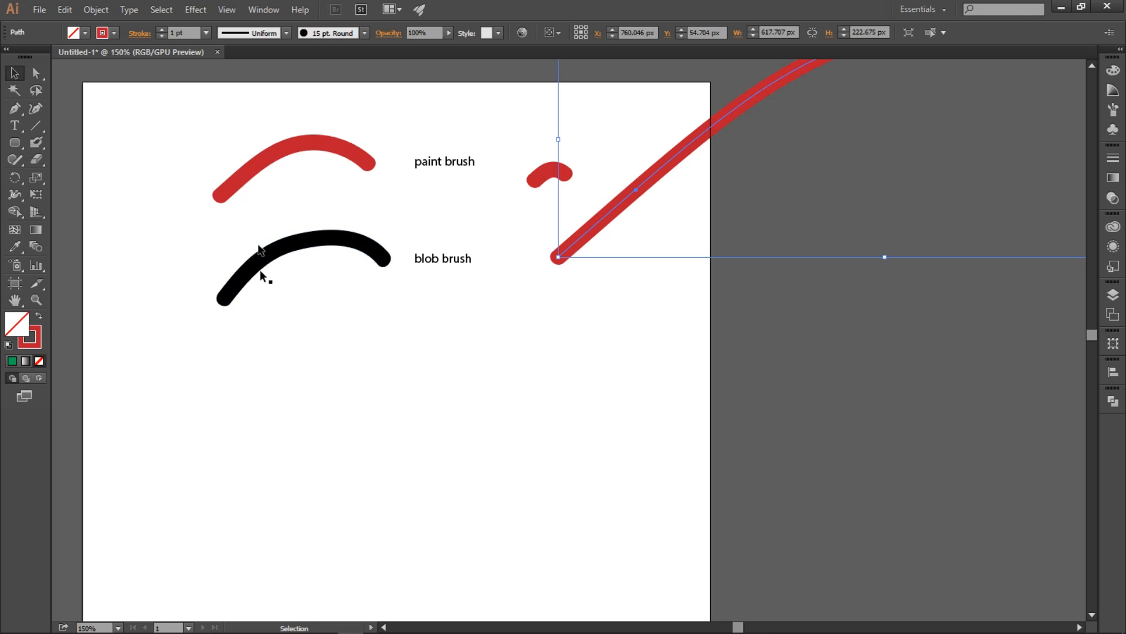
Step: Duplicate the black stroke to its lower right, shrink the copy to about 38 by 17 px and deselect it
click(313, 237)
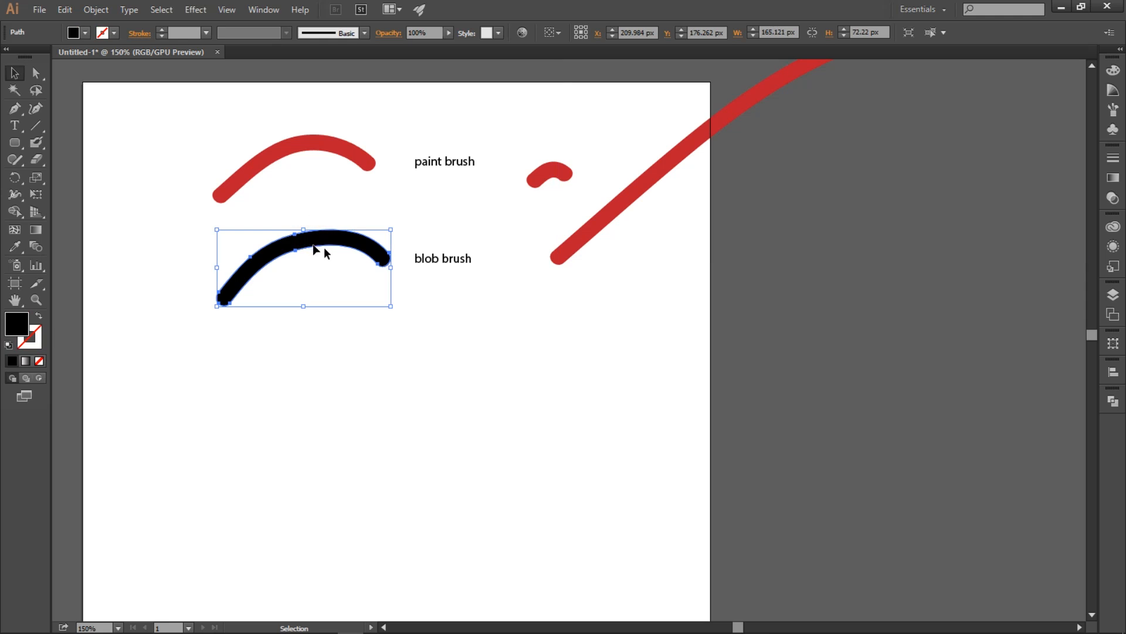
mouse_move(322, 249)
mouse_down()
mouse_move(568, 332)
mouse_move(576, 345)
mouse_up()
drag(647, 323, 512, 383)
click(599, 328)
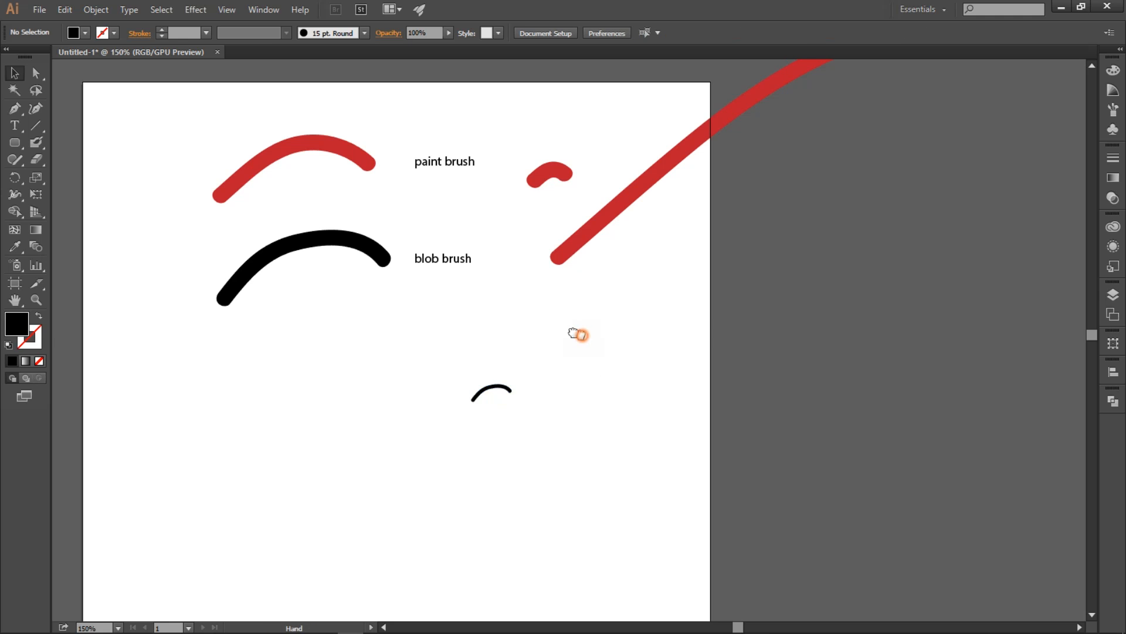
drag(581, 334, 538, 317)
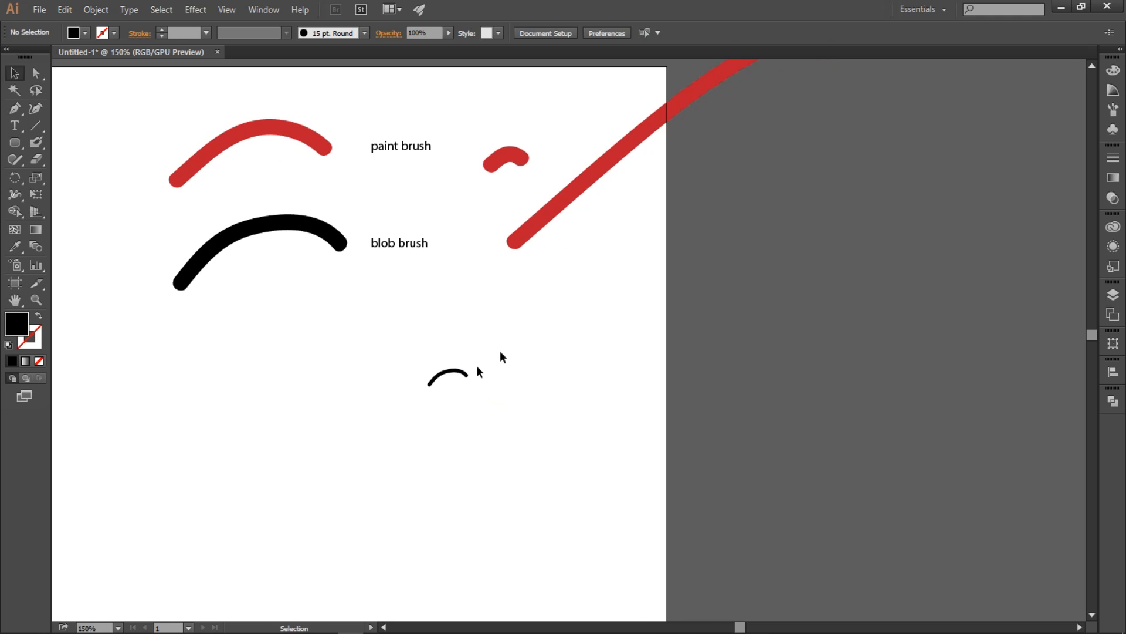
Step: Duplicate the original black stroke to the right of the small copy, enlarge it to about 498 by 218 px and deselect it
click(286, 227)
drag(283, 237, 663, 324)
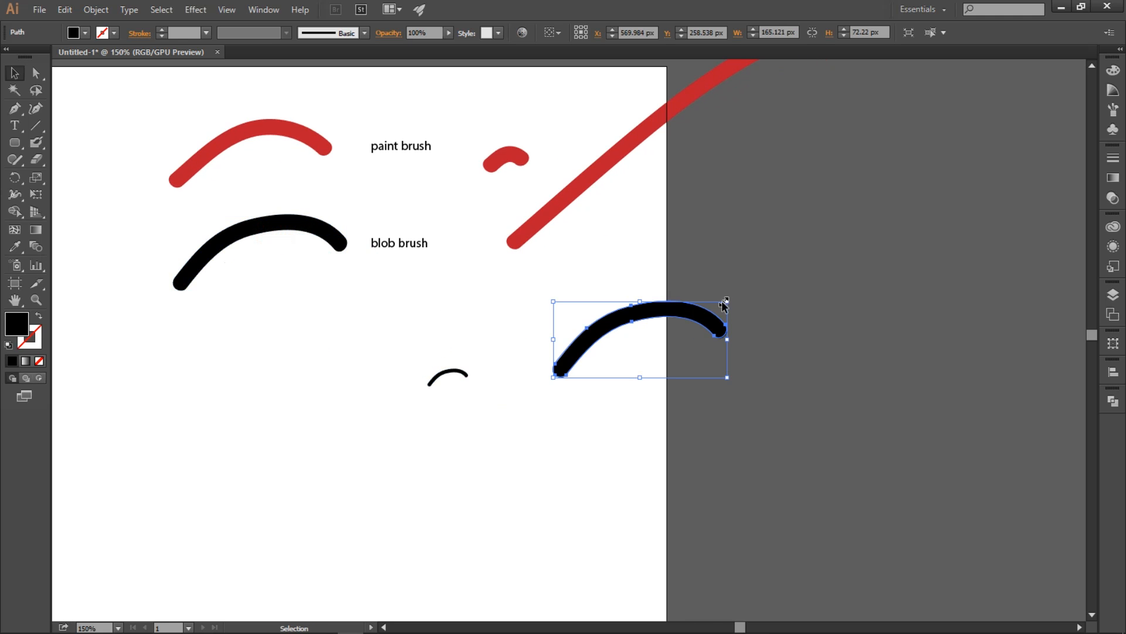
mouse_move(728, 302)
mouse_down()
mouse_move(943, 194)
mouse_move(1080, 148)
mouse_up()
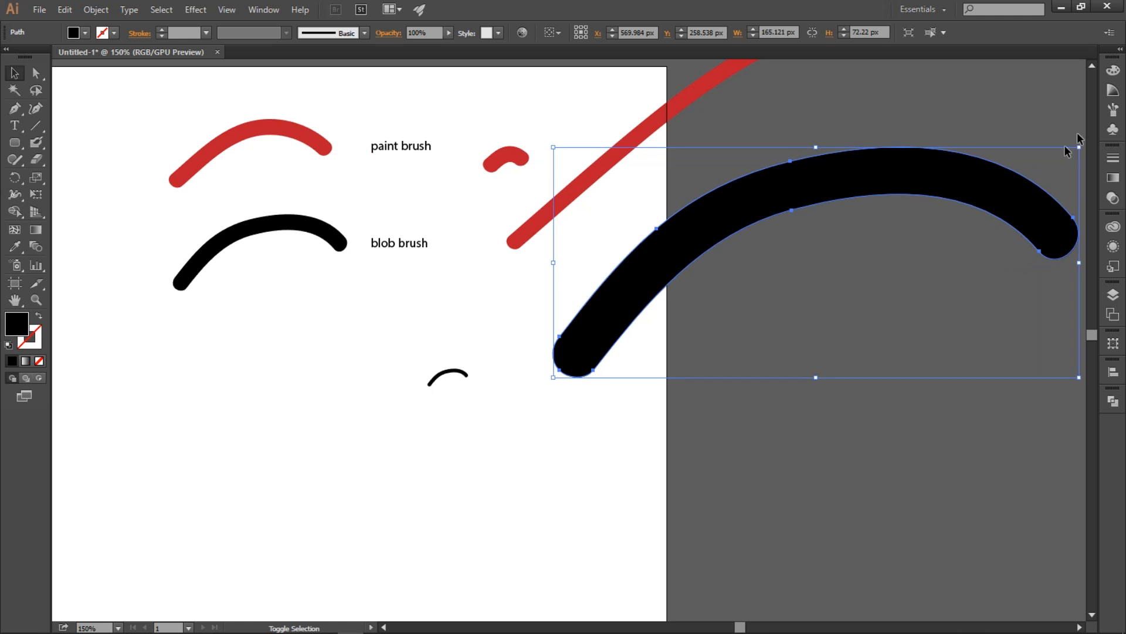
click(759, 484)
mouse_move(787, 380)
mouse_down()
mouse_move(722, 481)
mouse_move(747, 455)
mouse_up()
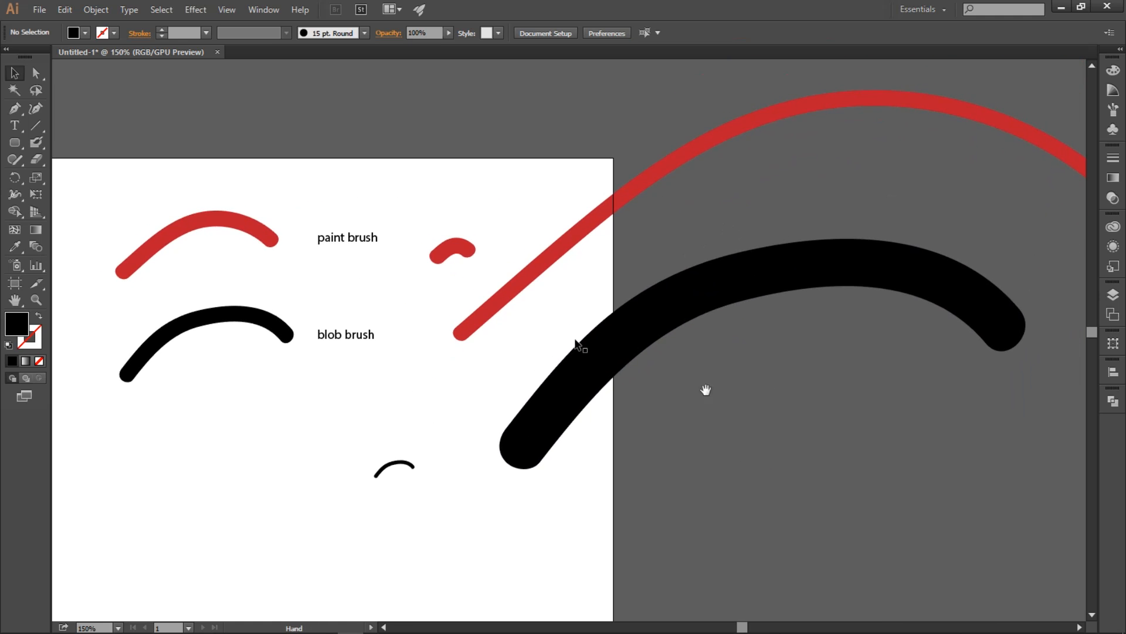
Step: Select the red and black strokes and their scaled copies one by one to compare how their thickness responds to scaling
click(581, 371)
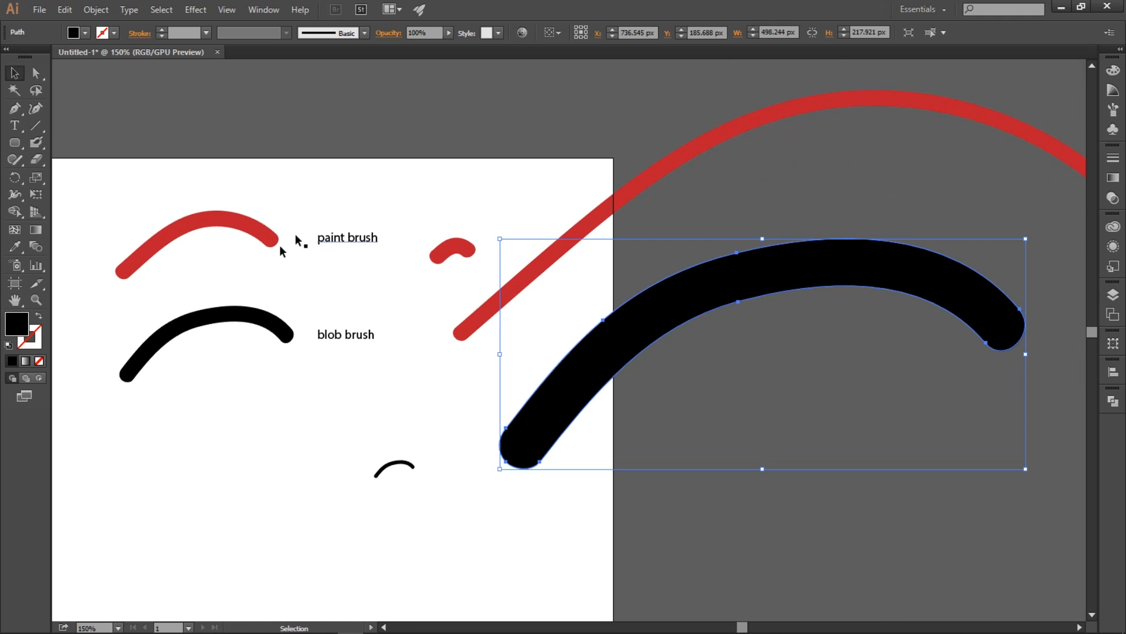
click(265, 234)
click(540, 263)
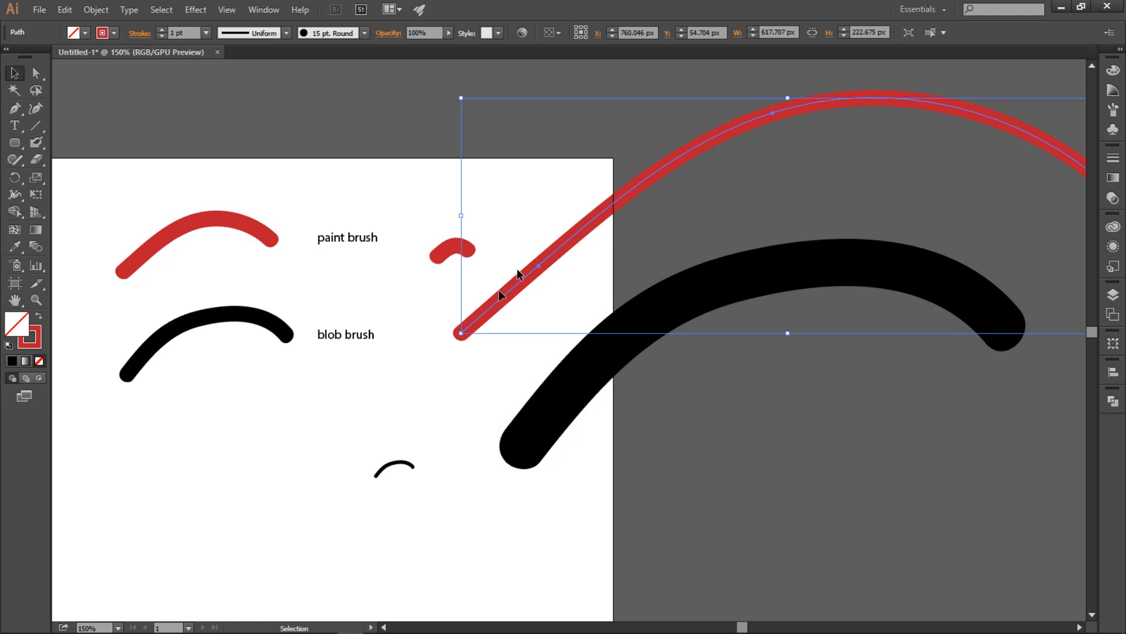
click(453, 255)
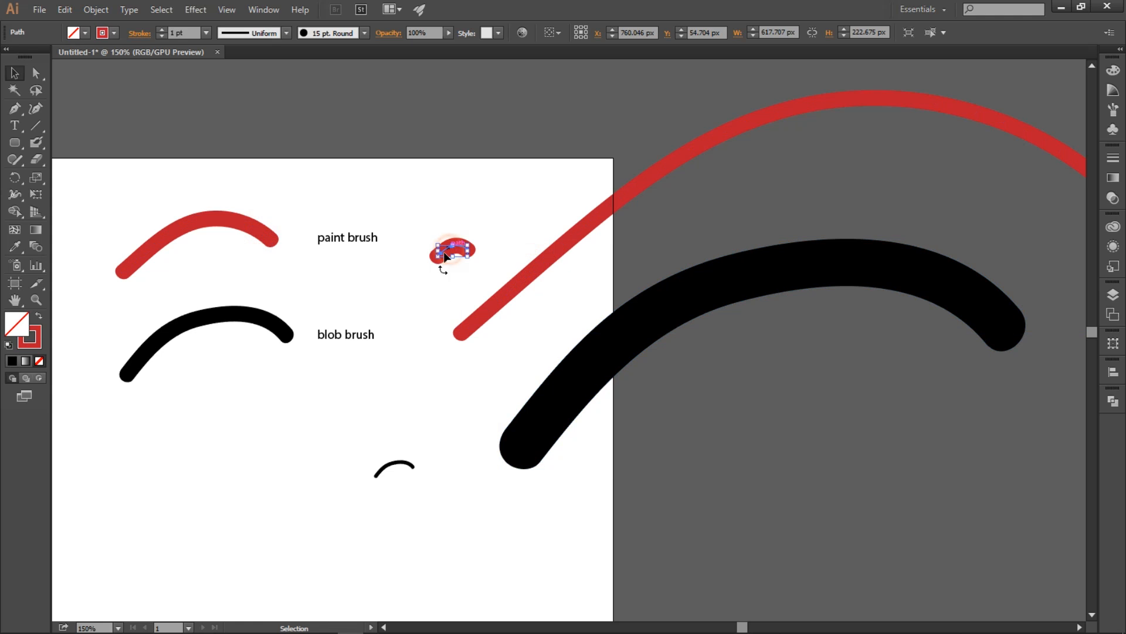
click(461, 504)
click(251, 316)
click(397, 467)
click(553, 403)
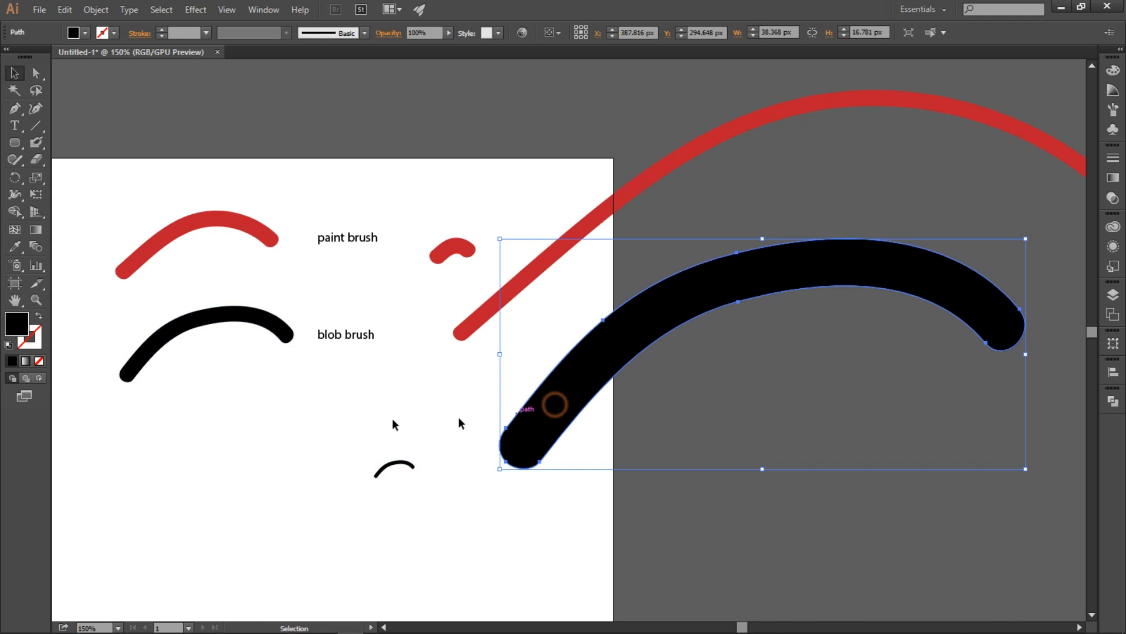
drag(364, 410, 388, 397)
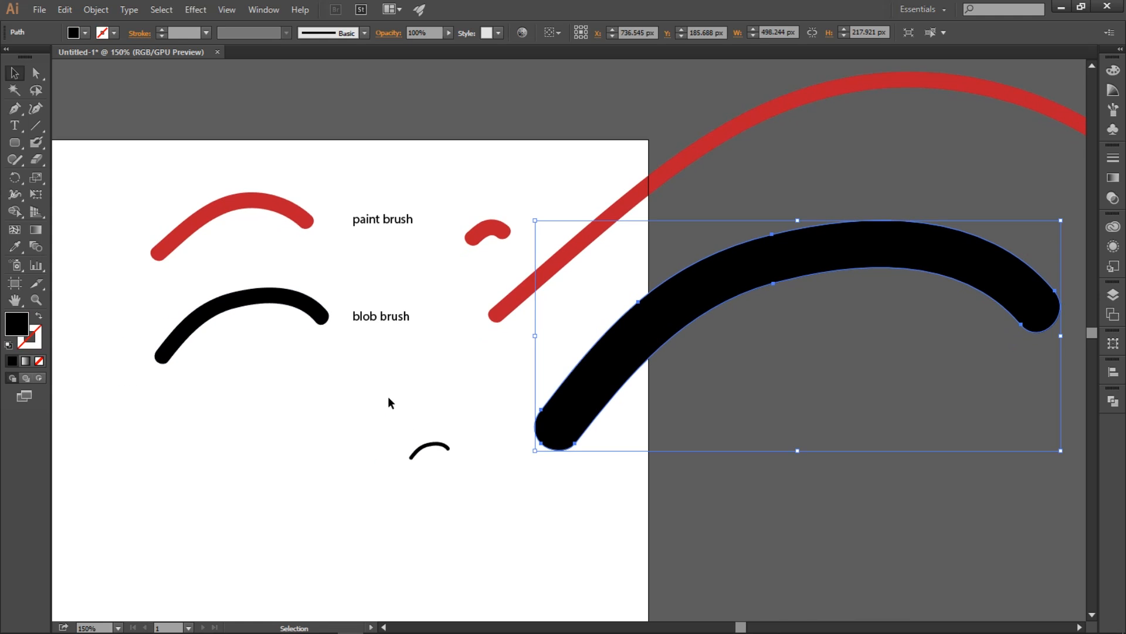
click(355, 392)
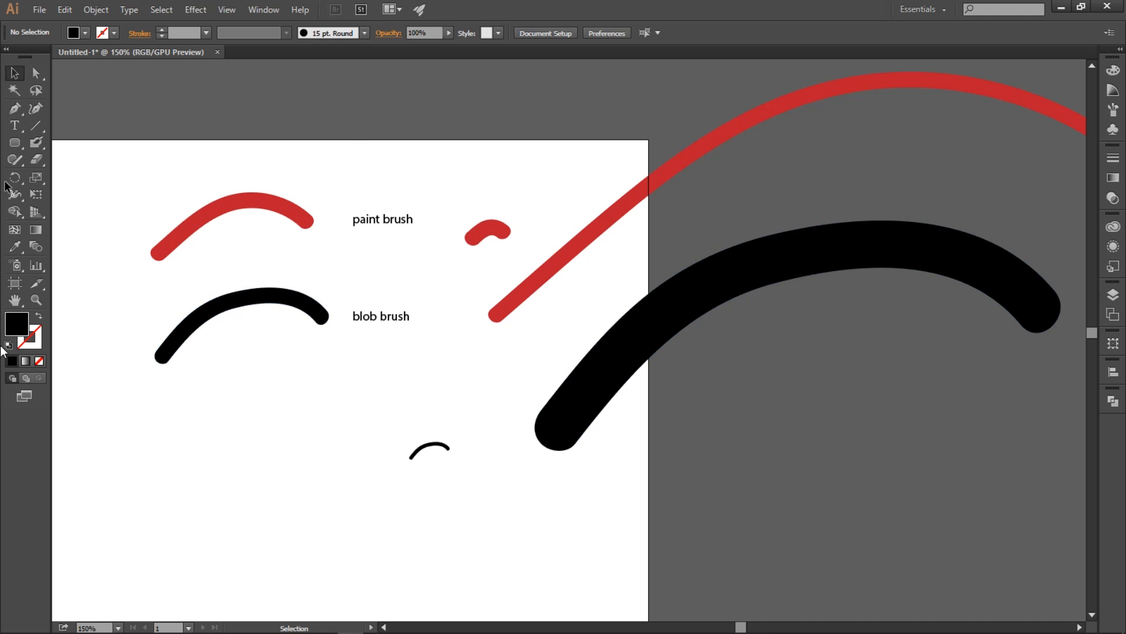
drag(397, 405, 395, 392)
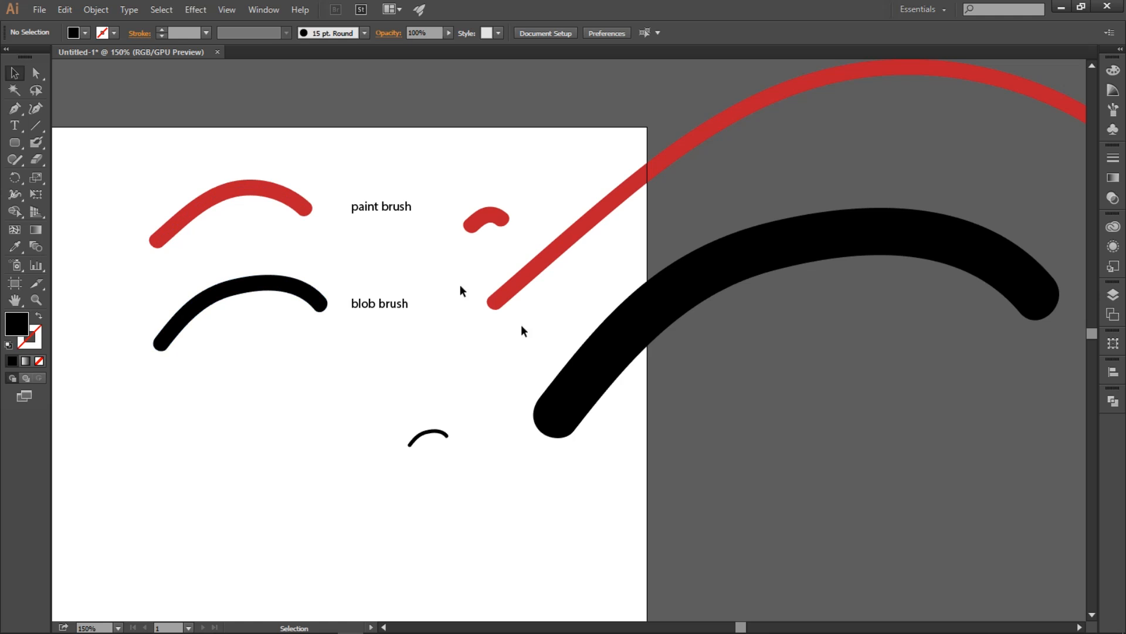
drag(250, 462, 326, 446)
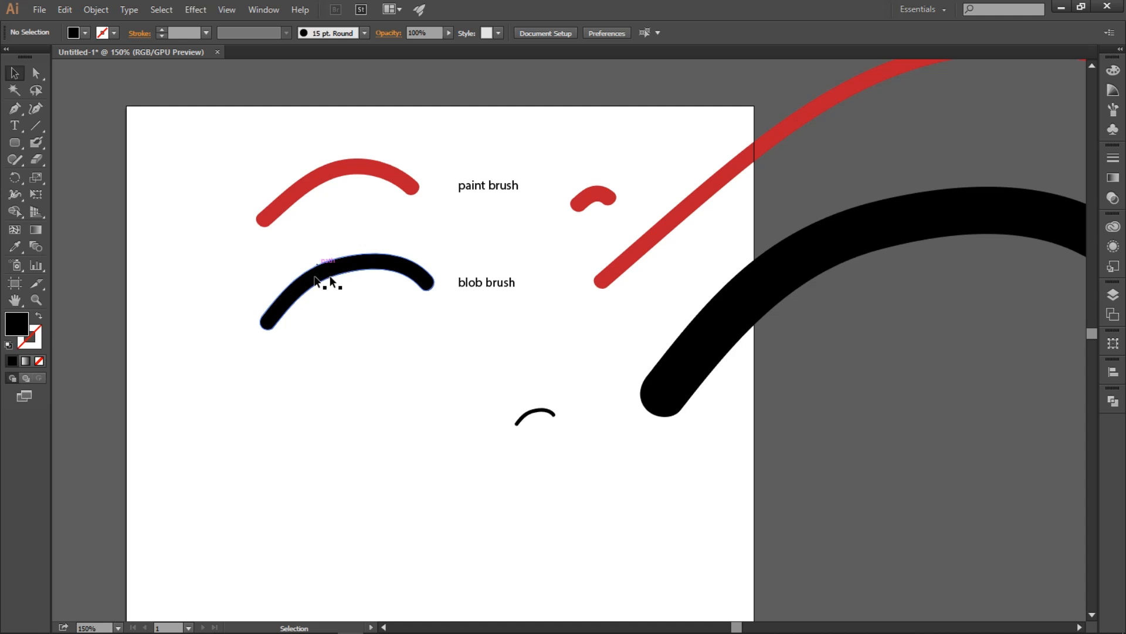
key(space)
drag(345, 362, 366, 350)
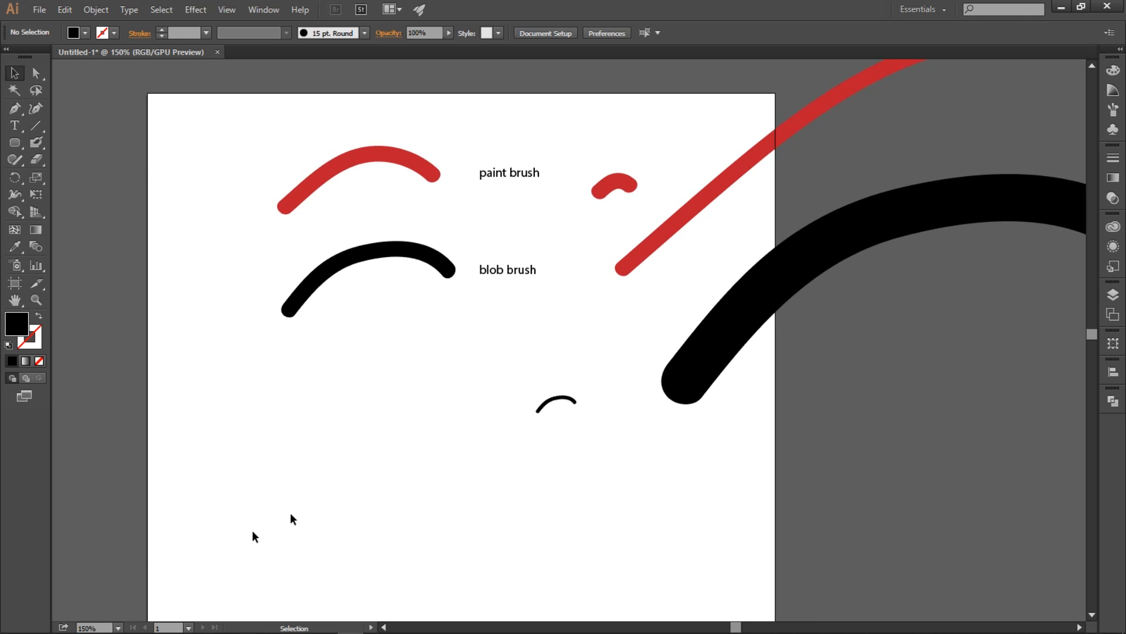
Step: Duplicate the original red stroke below the black stroke and convert the copy to a filled shape with Outline Stroke
click(367, 165)
drag(371, 160, 381, 398)
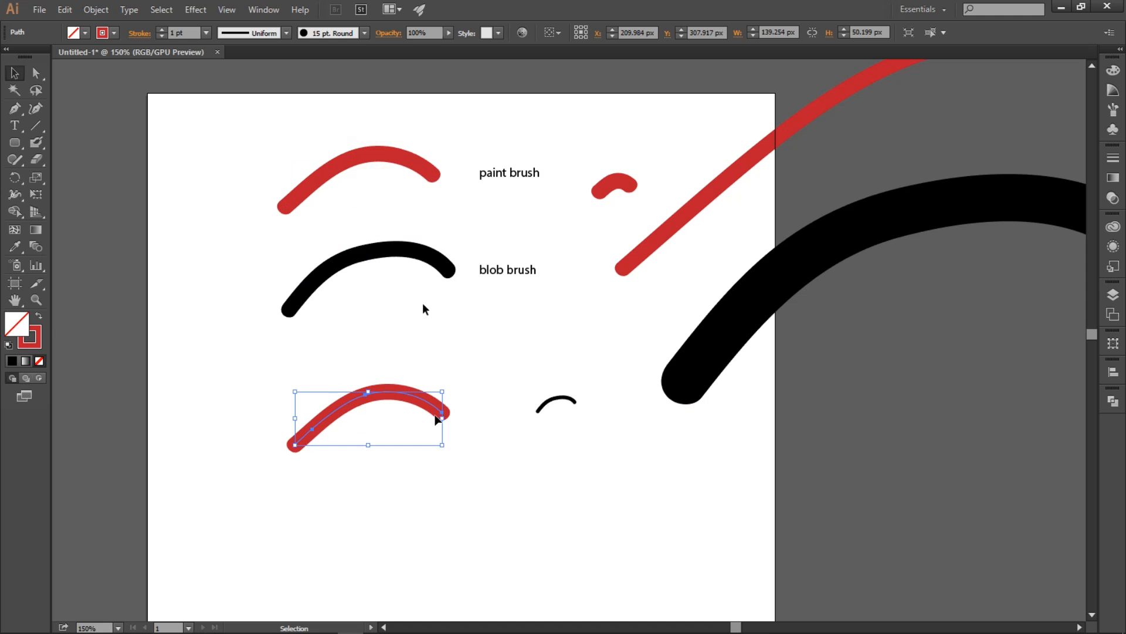
click(102, 12)
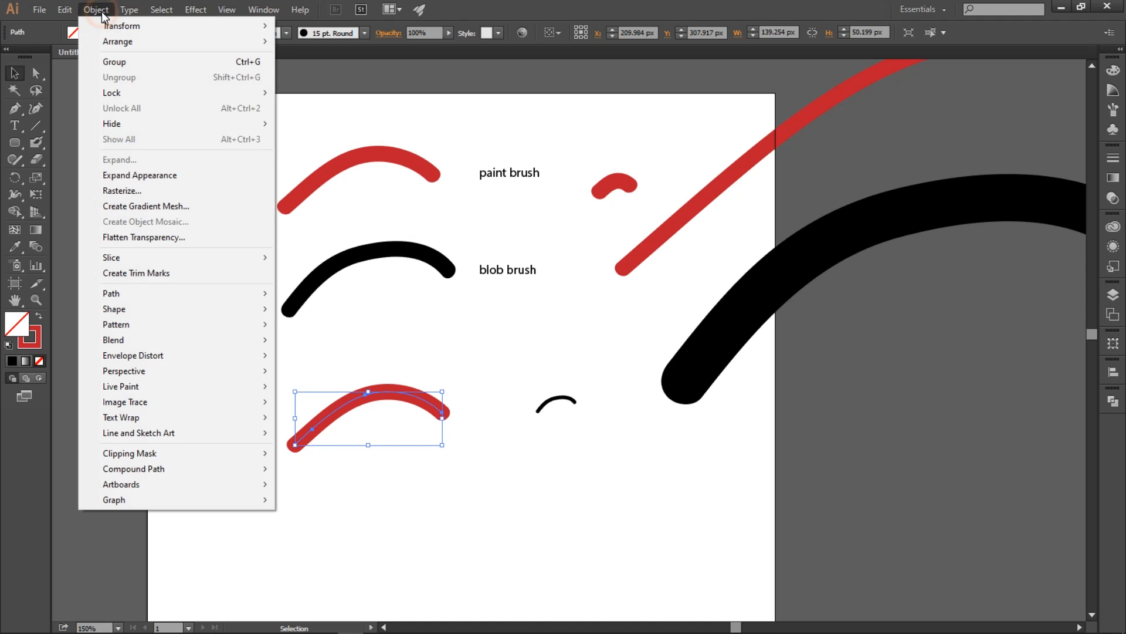
mouse_move(136, 297)
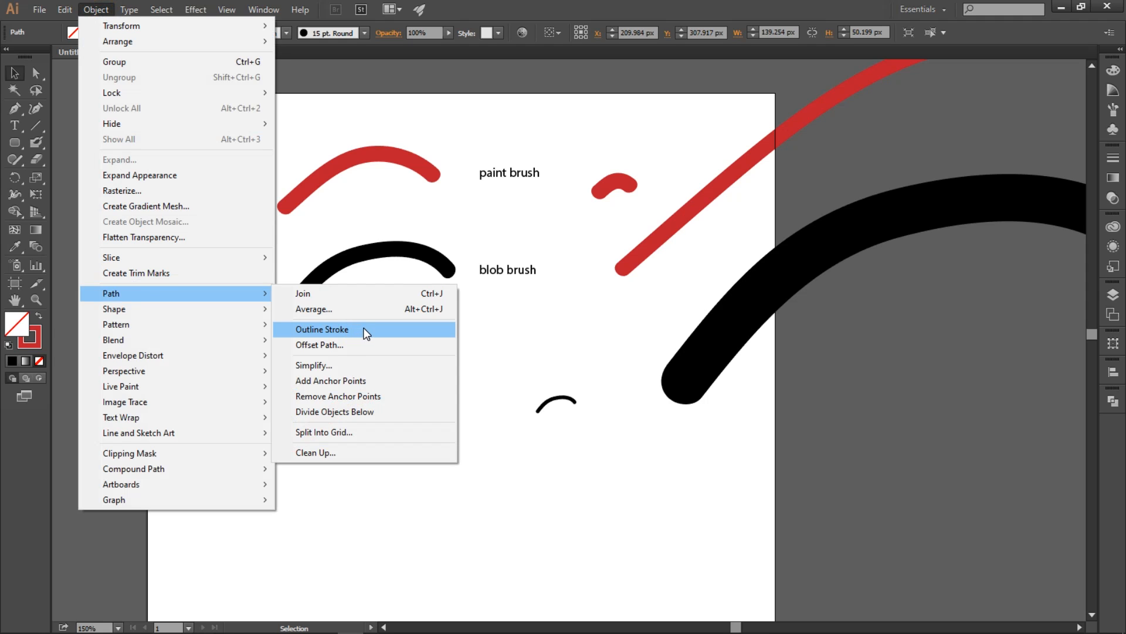
click(366, 333)
click(404, 345)
Step: Select the outlined red copy, the black stroke and the original red stroke together to compare their paths
click(378, 397)
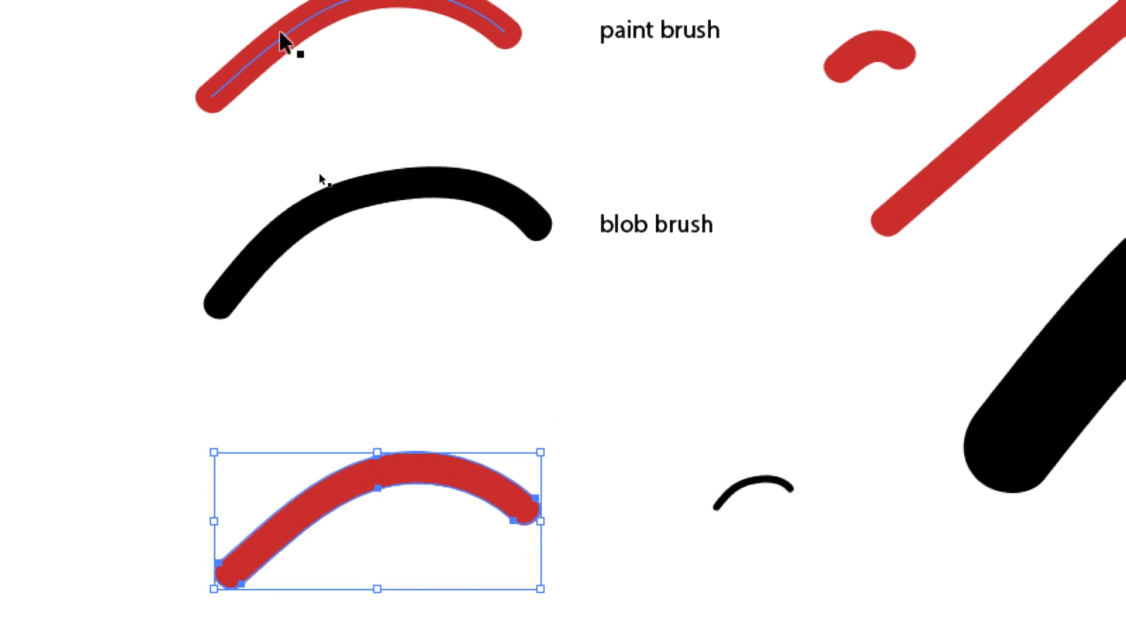
shift+click(350, 197)
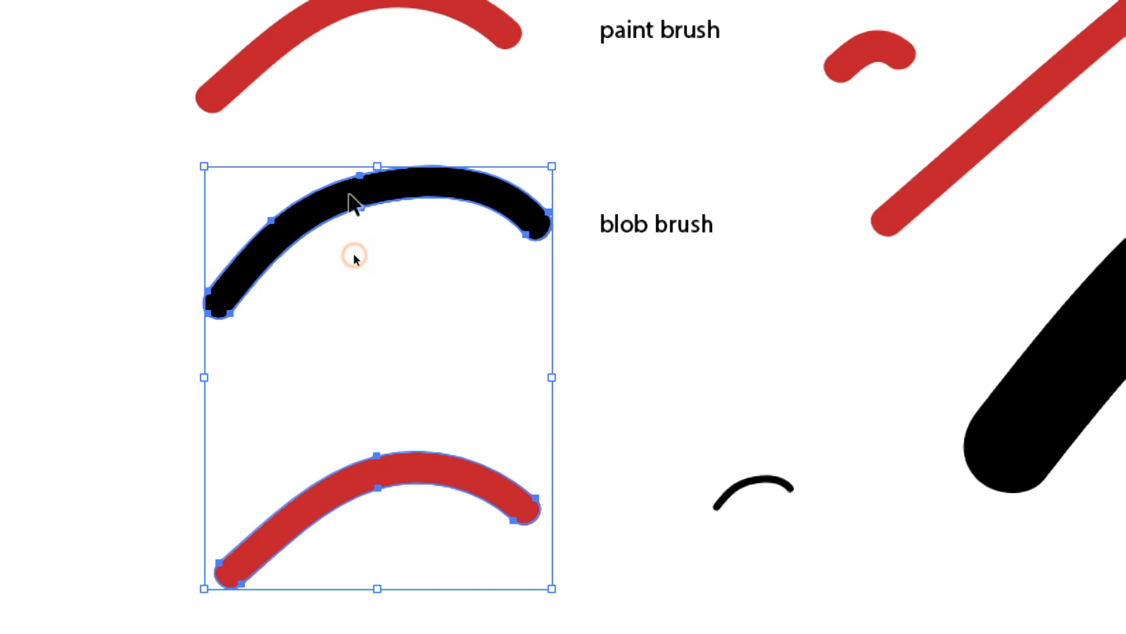
shift+click(273, 47)
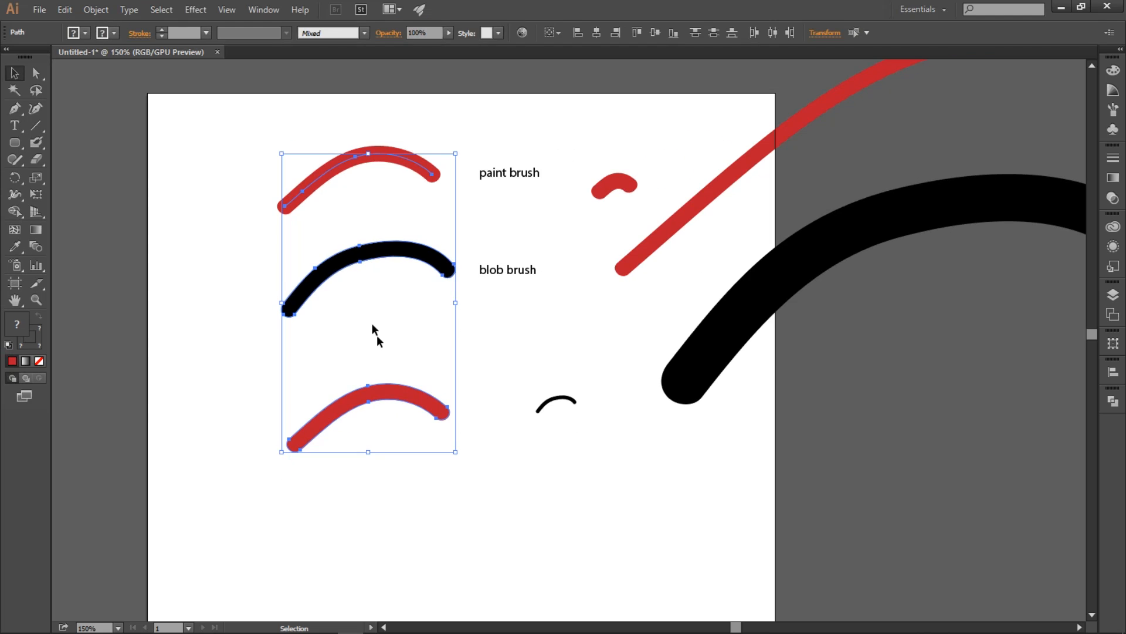
click(513, 330)
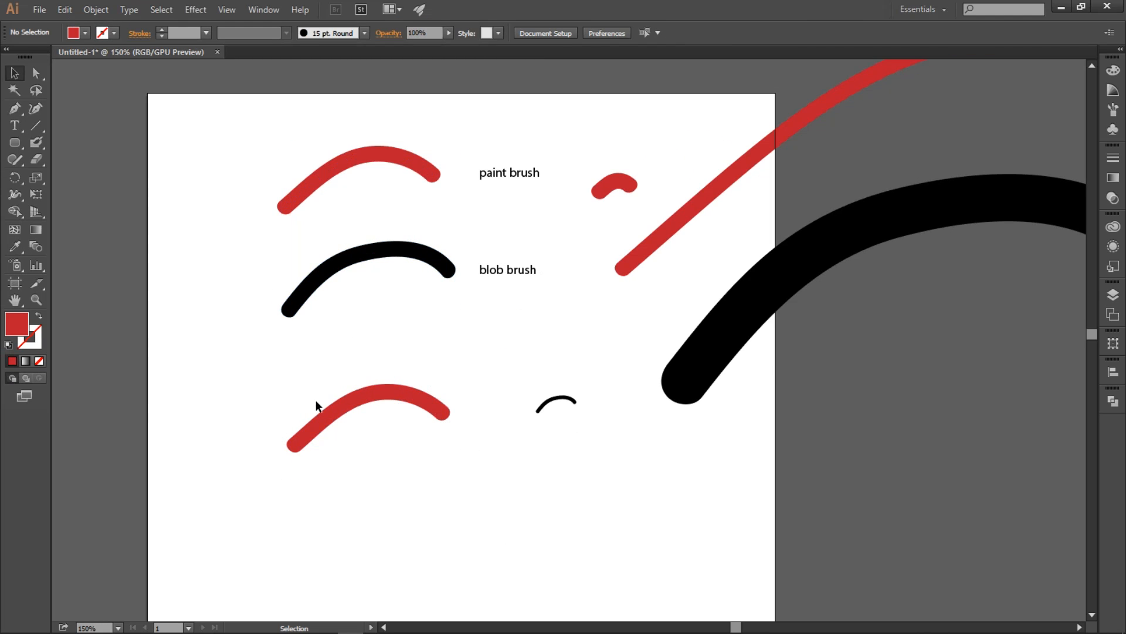
Step: Move the outlined red copy up to just below the original black stroke and deselect it
mouse_move(345, 408)
mouse_down()
mouse_move(369, 364)
mouse_move(356, 342)
mouse_up()
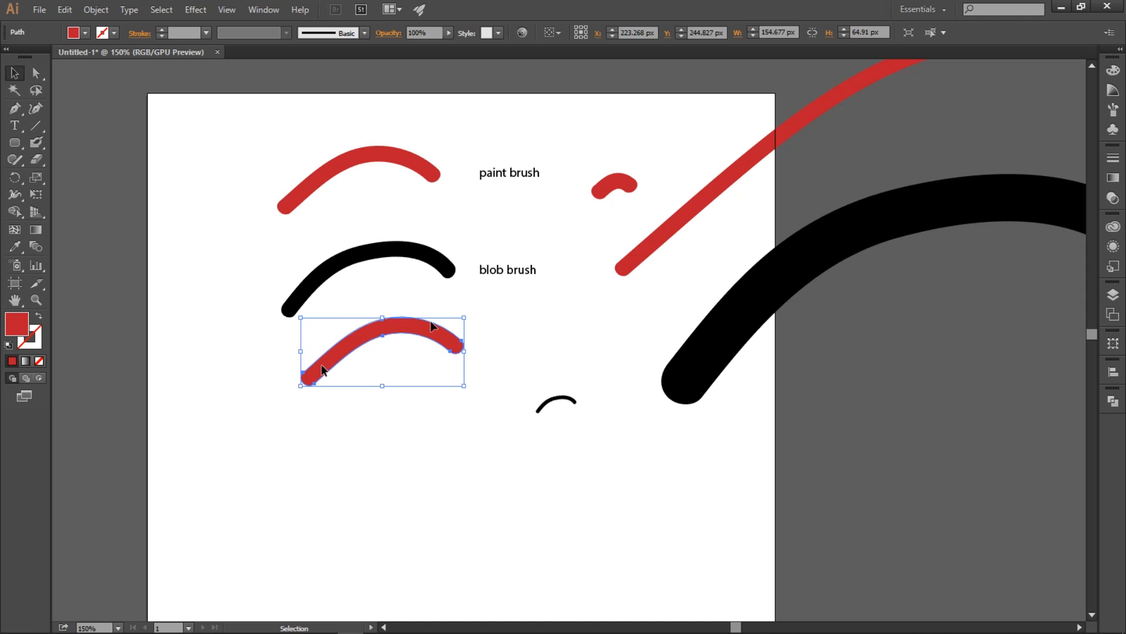
click(370, 449)
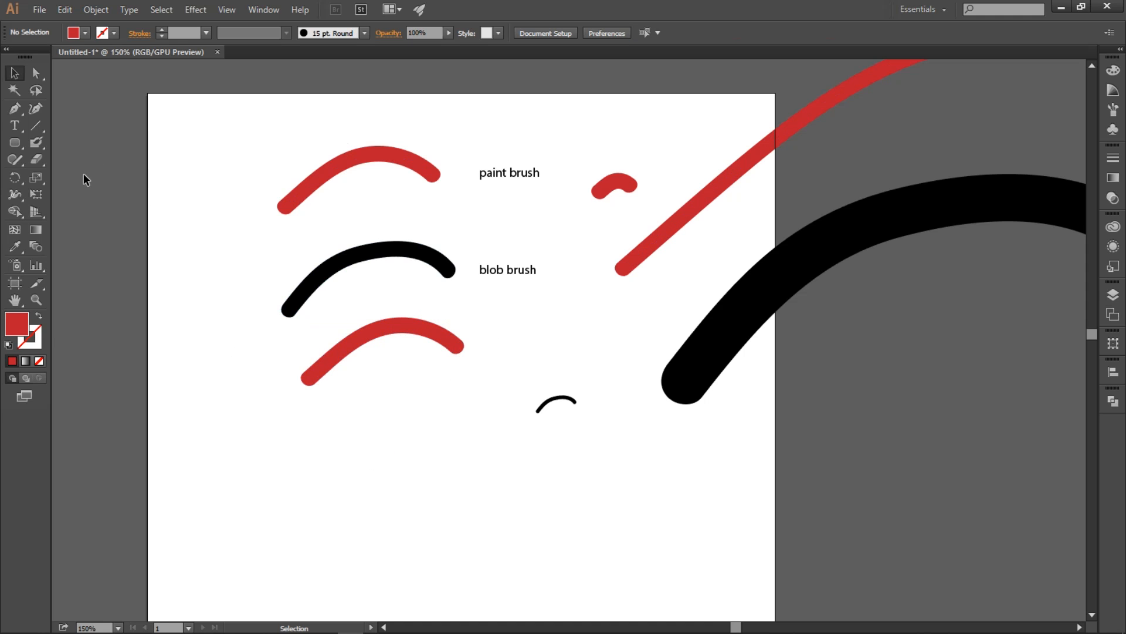
Step: Draw an open curved path about 212 by 63 px below the outlined red copy with the Pen tool and finish it
click(15, 108)
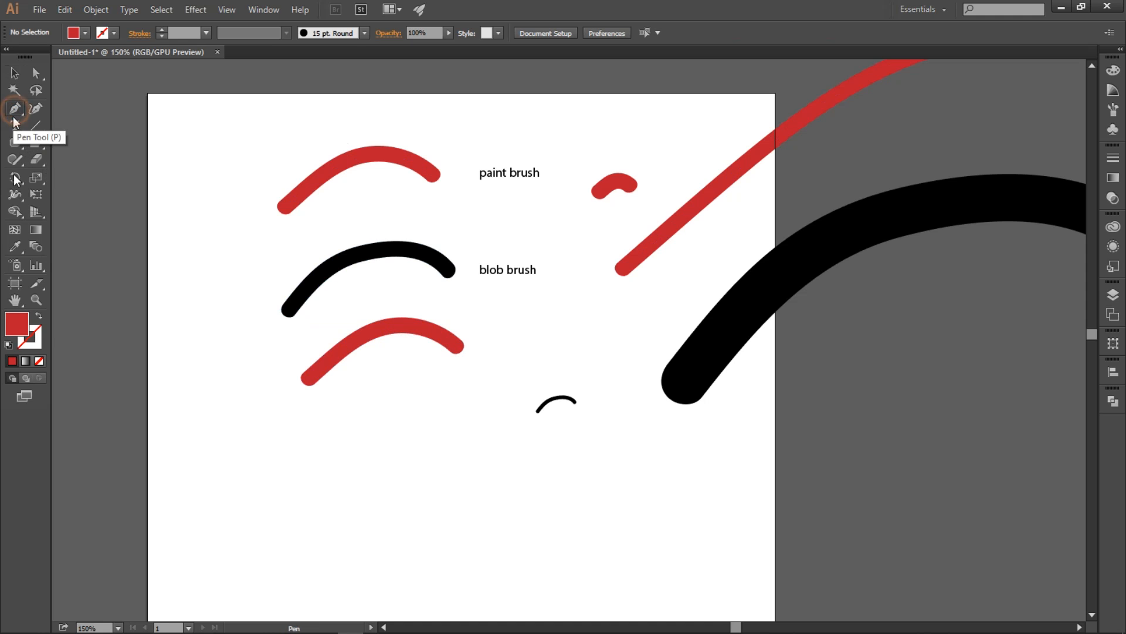
click(285, 522)
drag(426, 458, 510, 485)
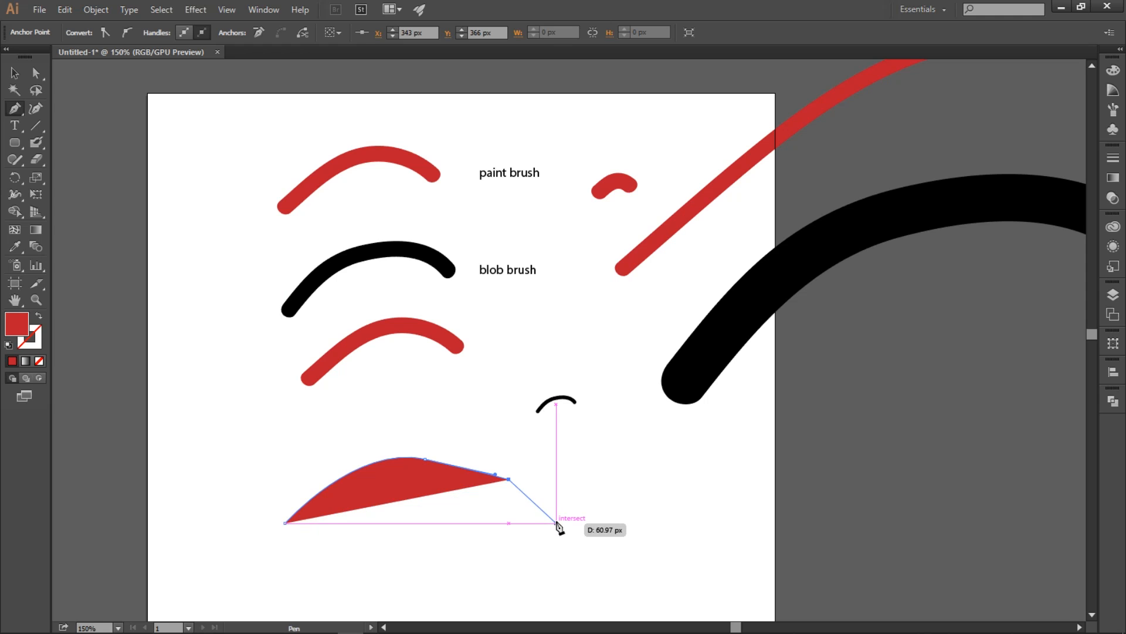
key(ctrl)
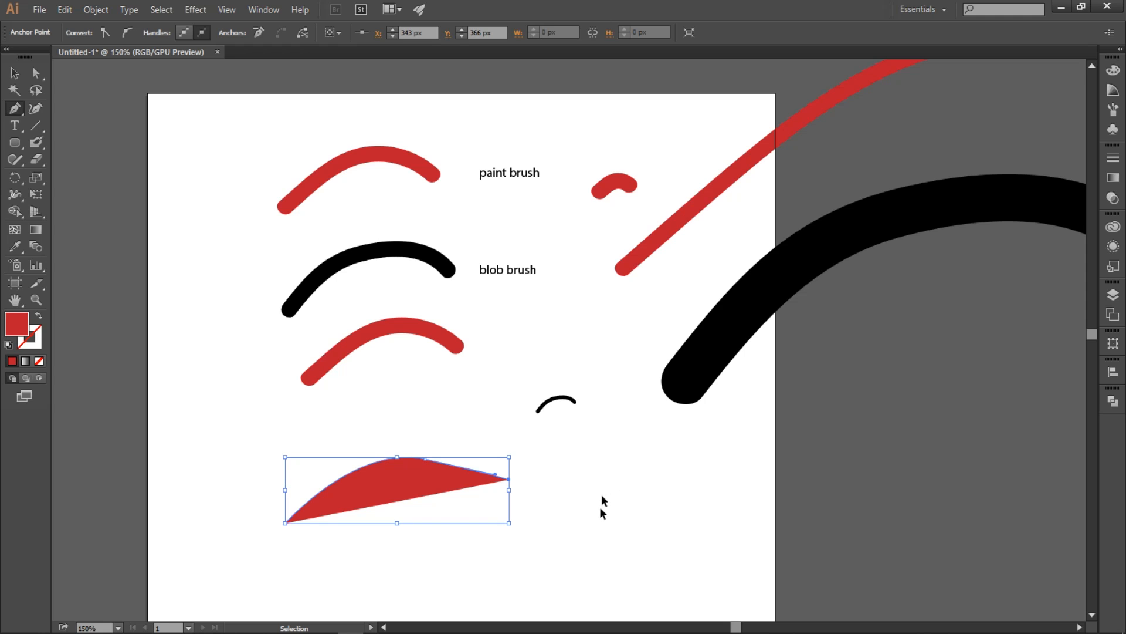
ctrl+click(586, 482)
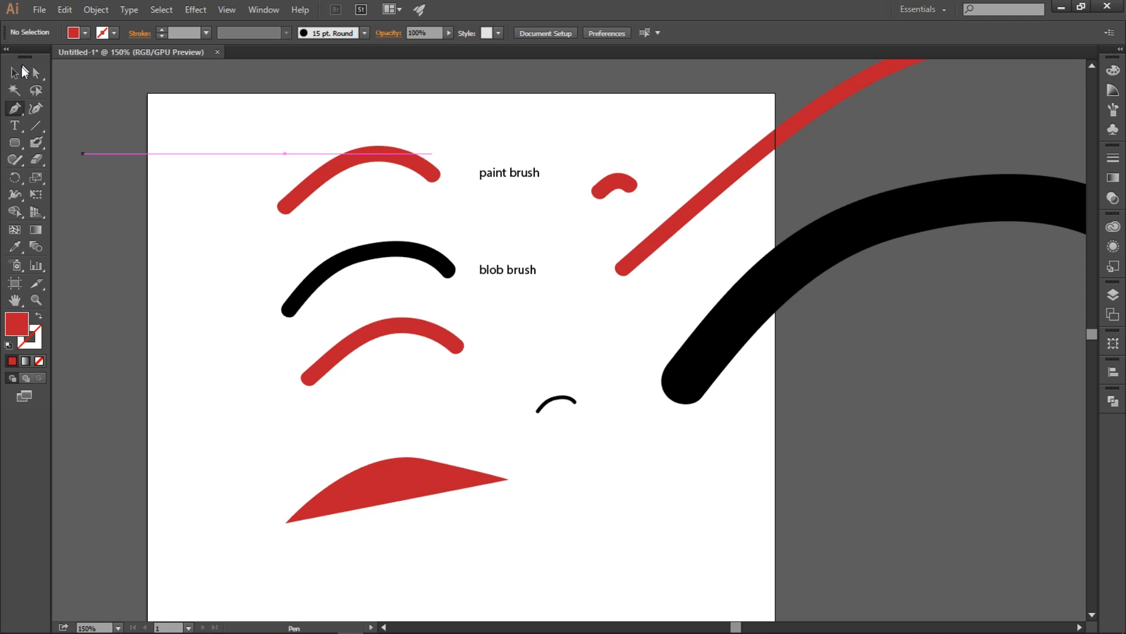
click(12, 72)
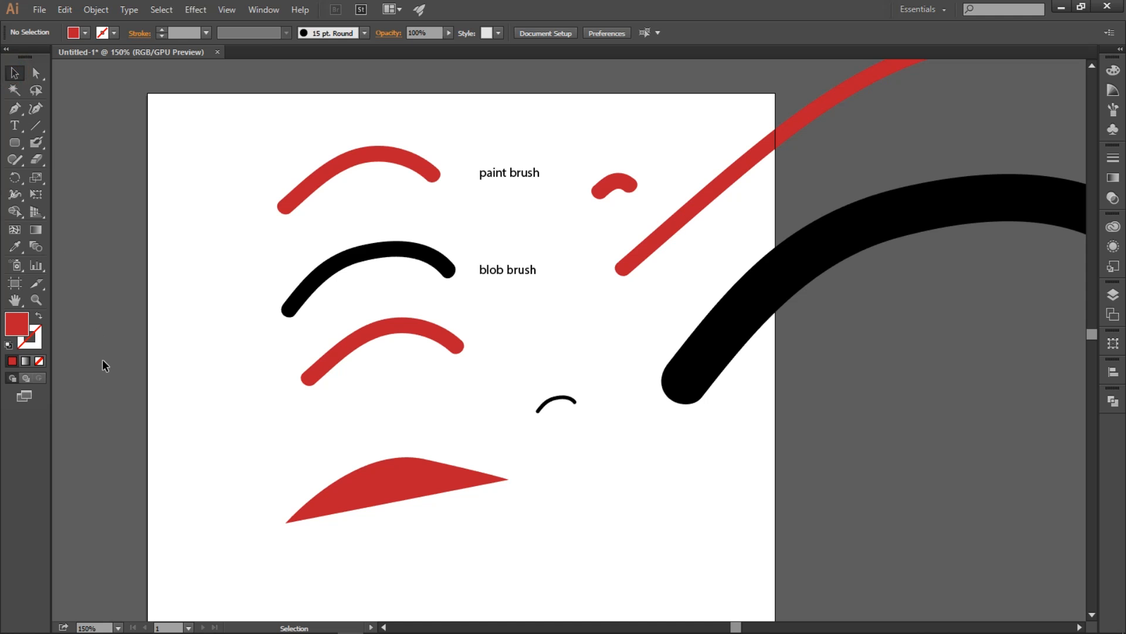
Step: Swap the fill and stroke of the pen-drawn path and reselect the path
click(416, 472)
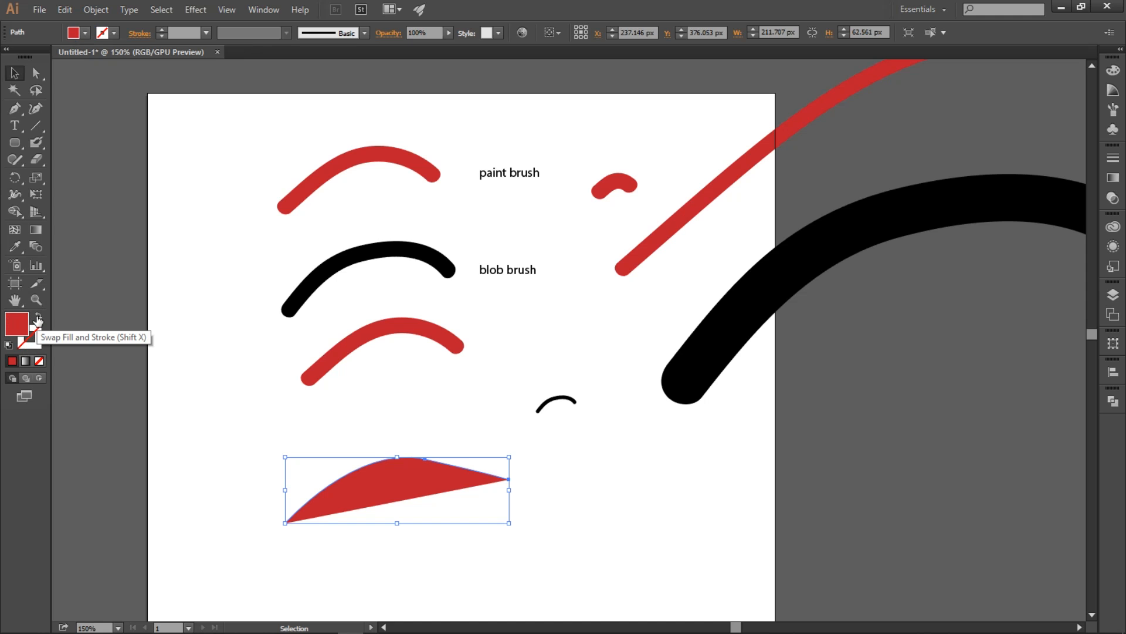
click(38, 319)
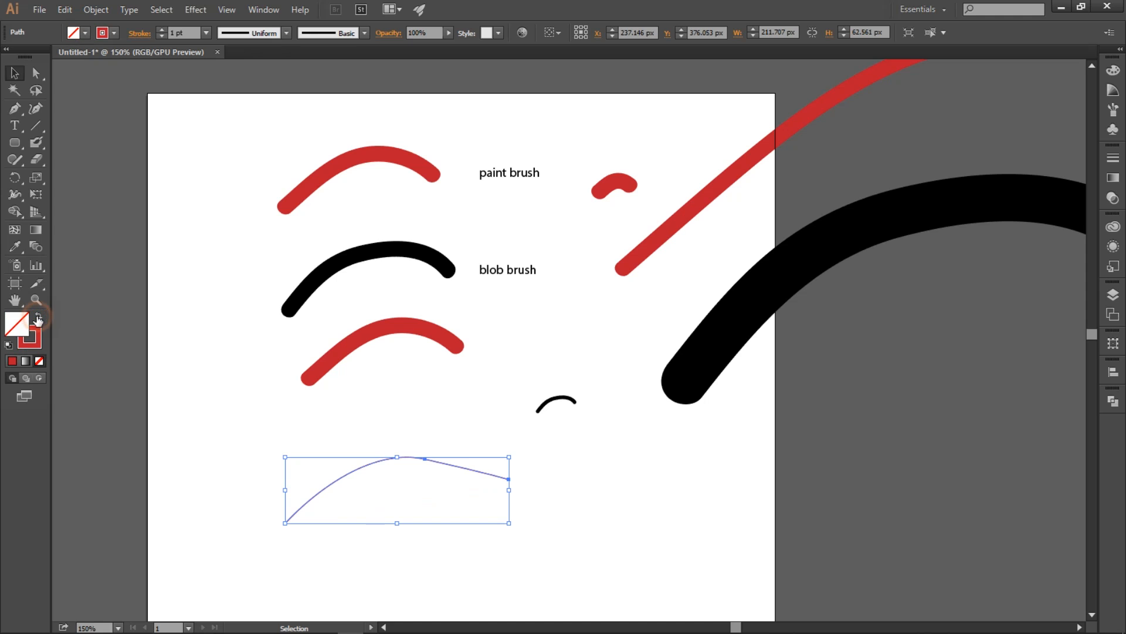
click(409, 497)
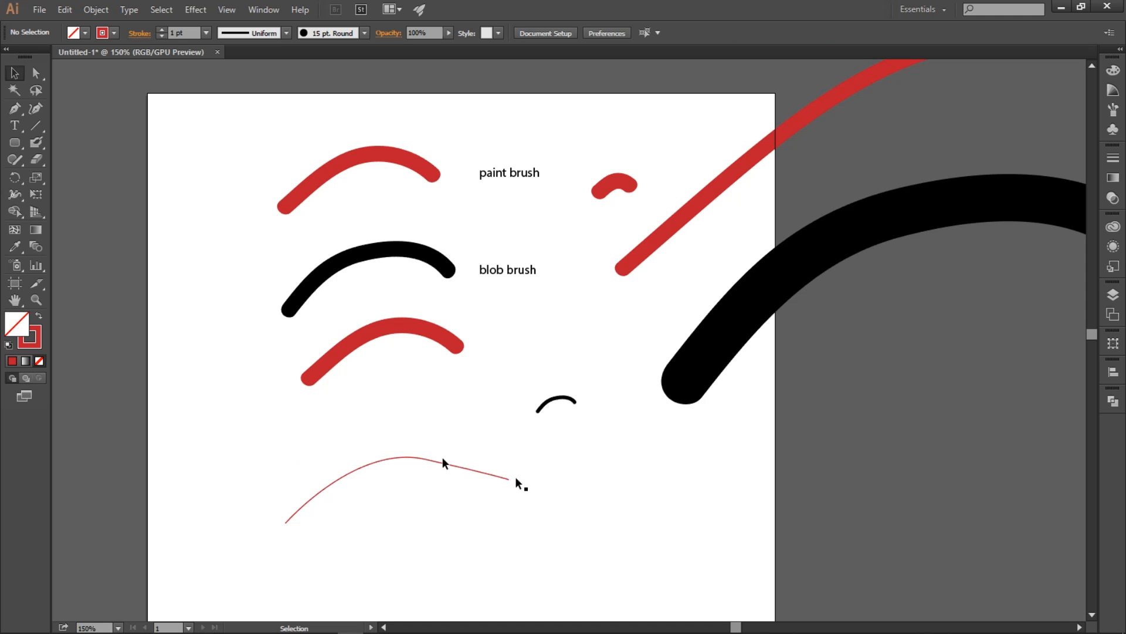
click(393, 464)
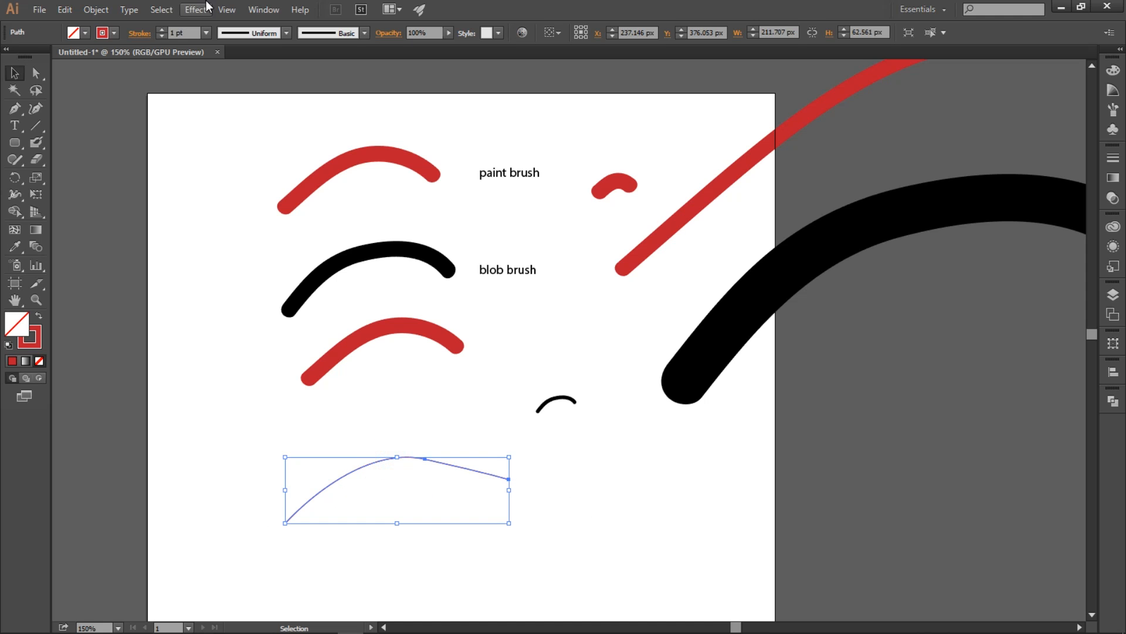
Step: Increase the pen-drawn path's stroke weight through 7 pt and 10 pt to 18 pt, and deselect it
click(207, 33)
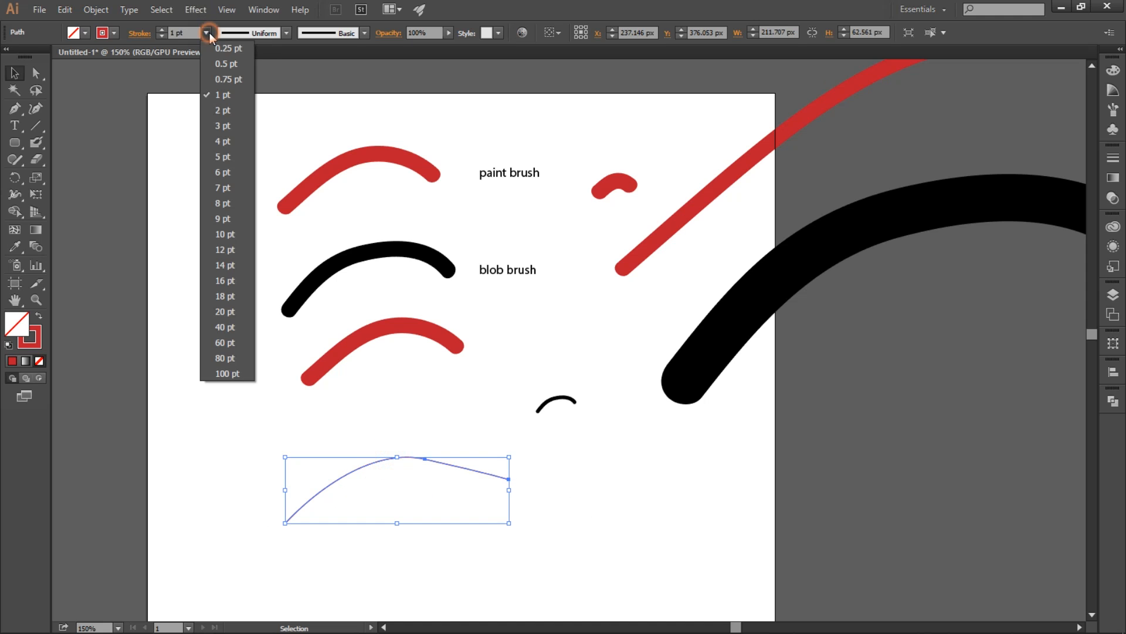
click(227, 192)
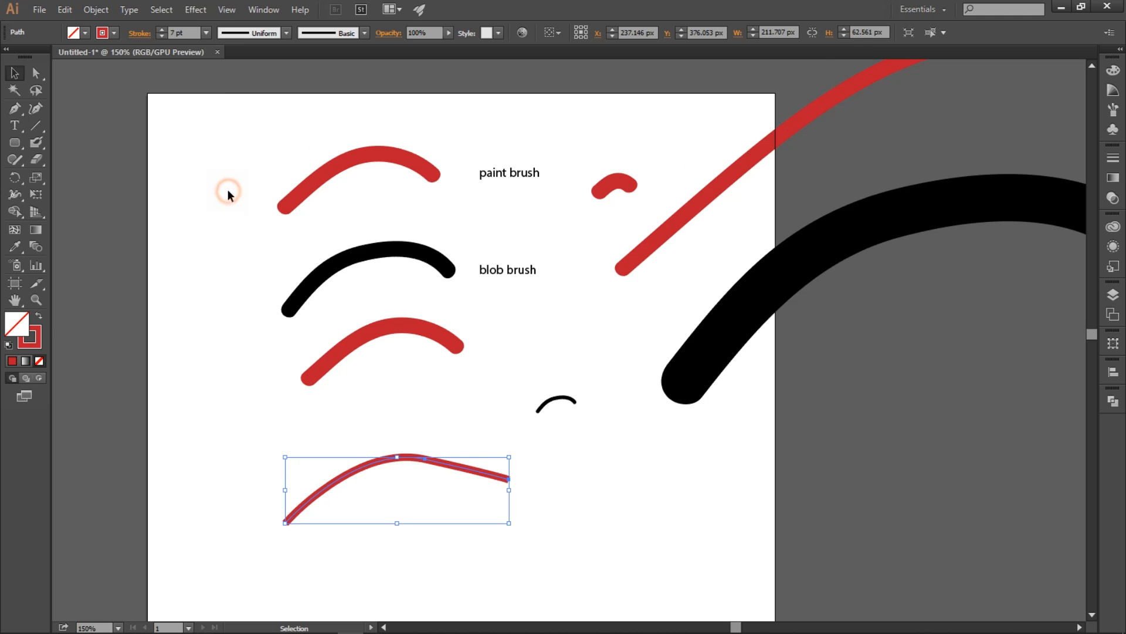
click(207, 33)
click(220, 235)
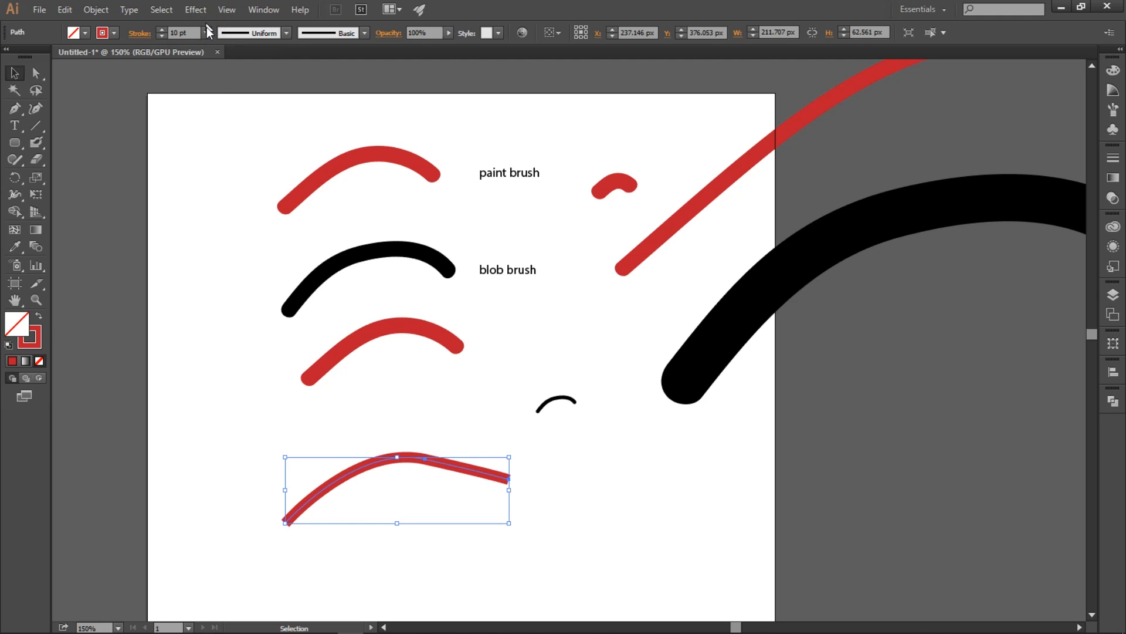
click(207, 33)
click(223, 297)
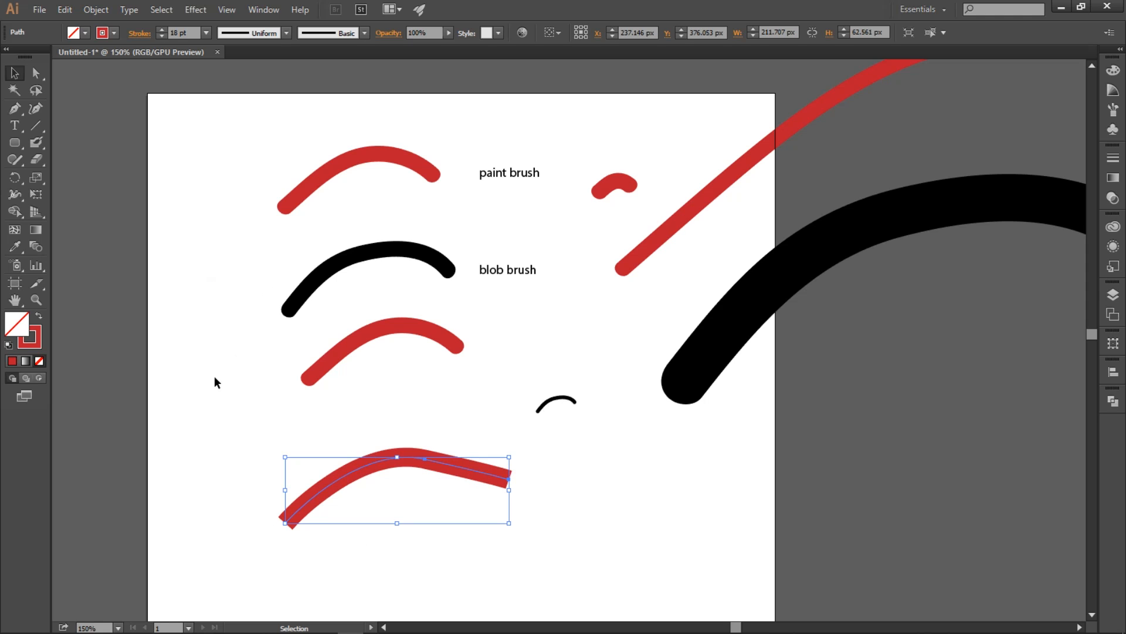
click(234, 516)
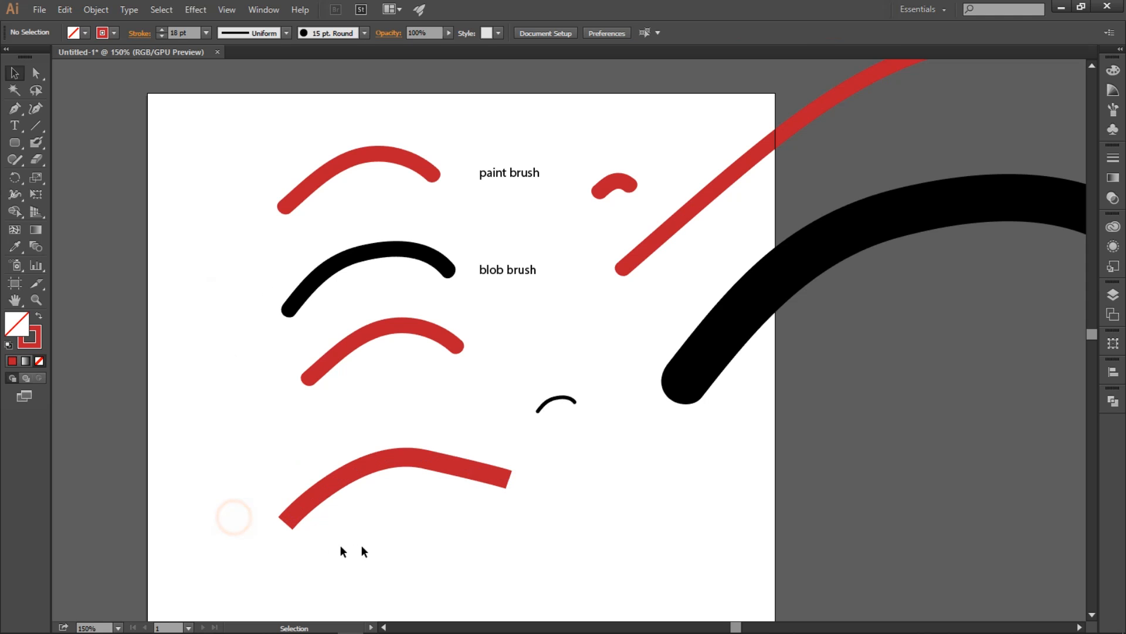
Step: Apply a width profile that tapers to a point at both ends to the pen-drawn path and deselect it
click(294, 519)
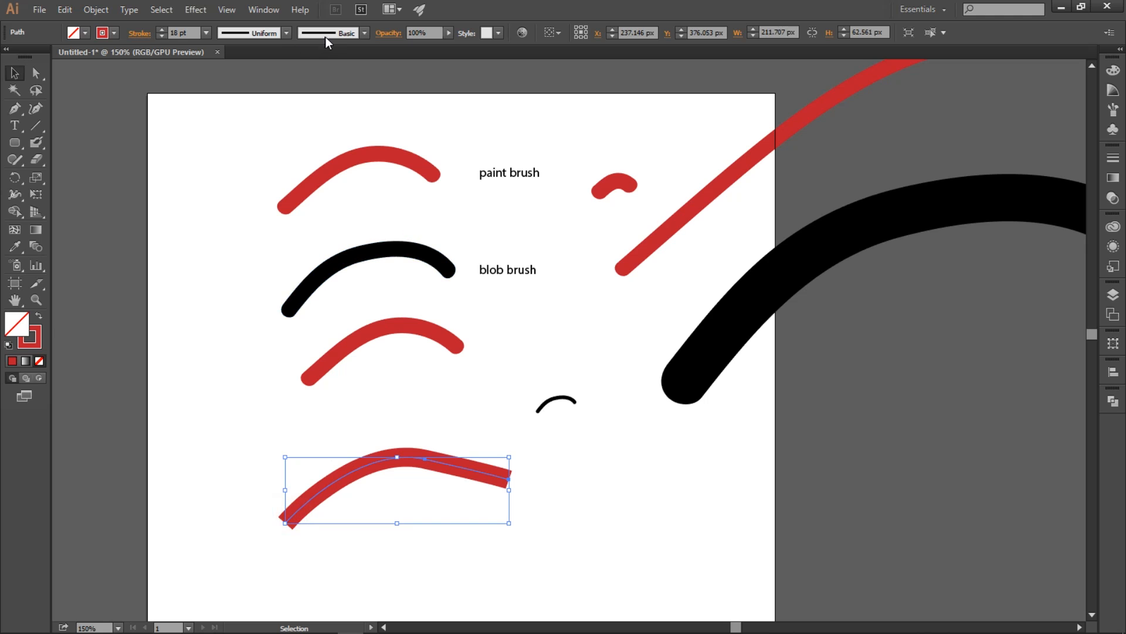
click(288, 33)
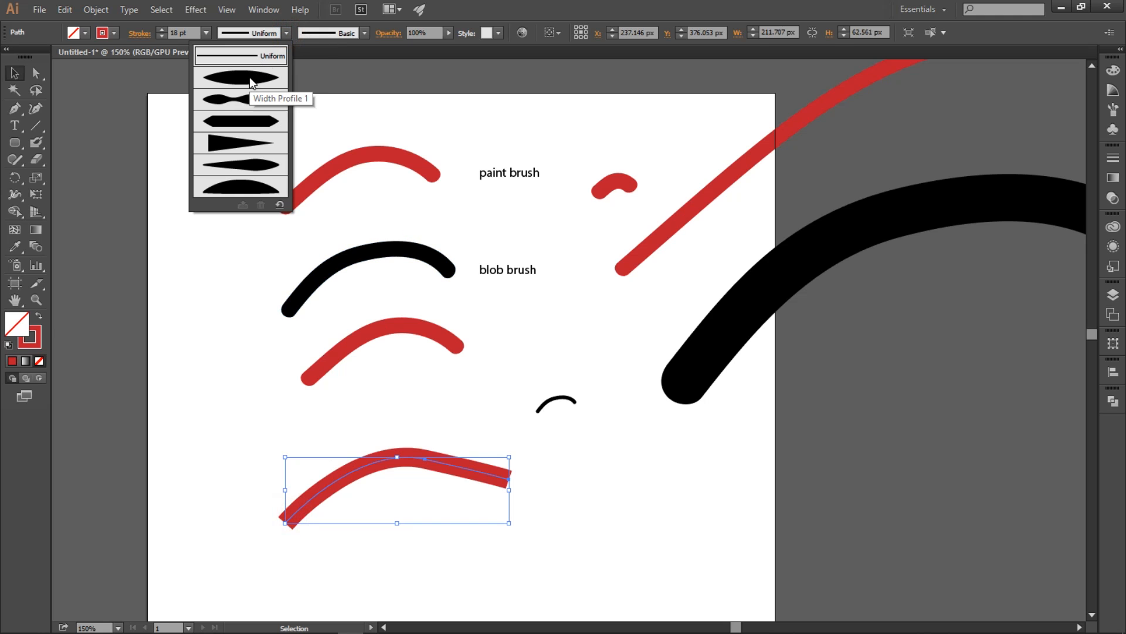
click(244, 164)
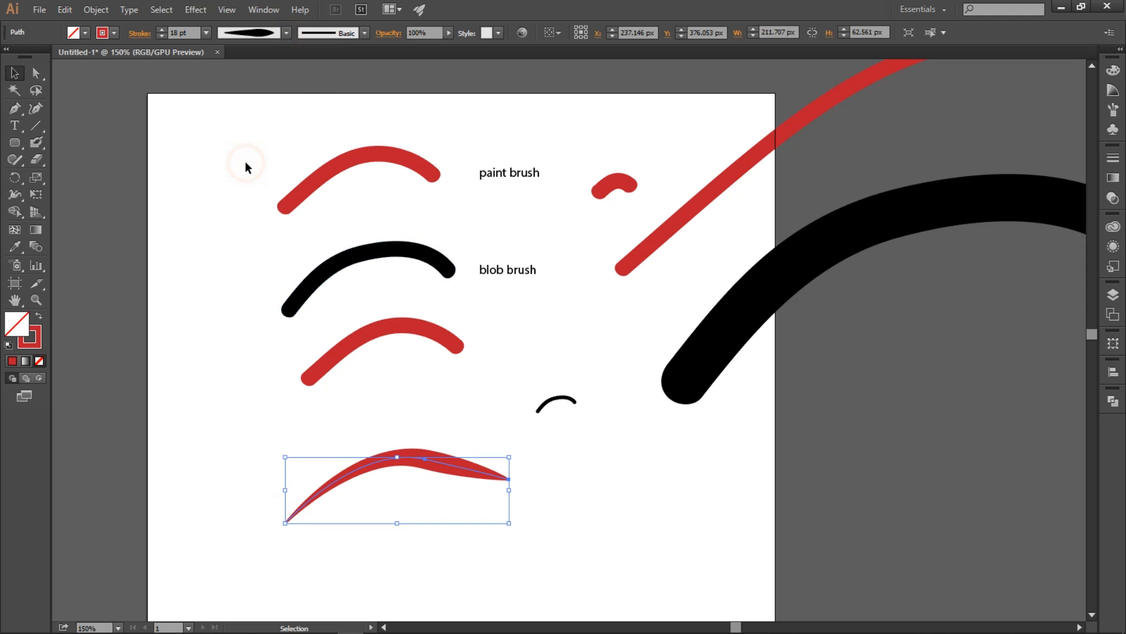
click(625, 522)
Step: Adjust the direction handle of the pen-drawn path's middle anchor to curve the straight segment leading to its right end
click(476, 471)
click(35, 73)
click(425, 459)
drag(450, 466, 510, 473)
click(564, 467)
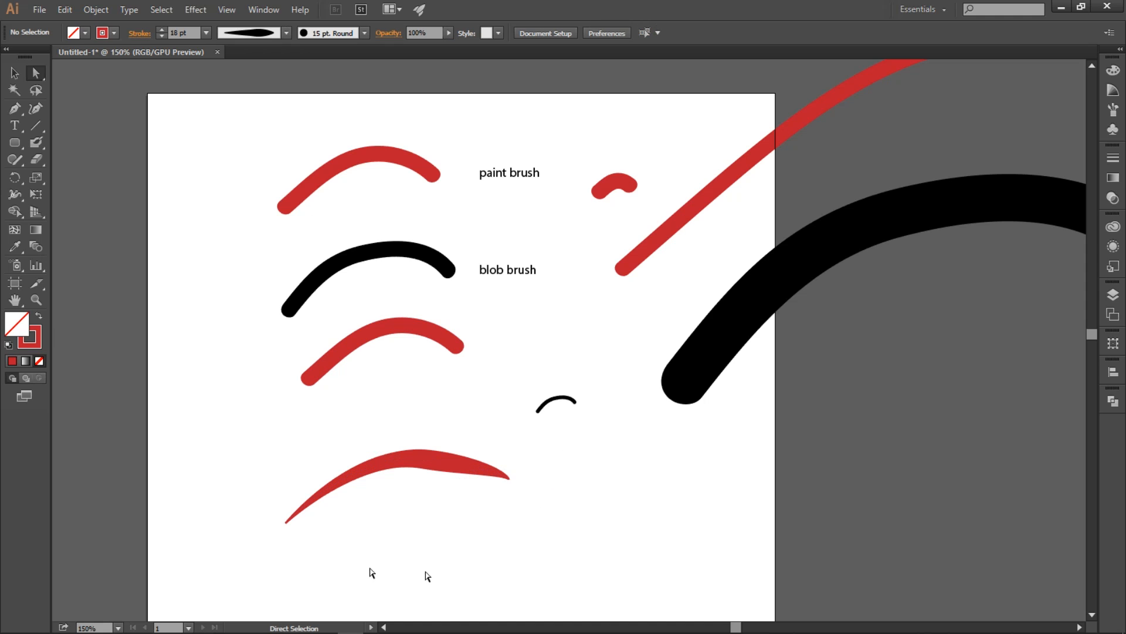
Step: Convert the tapered pen-drawn path into a filled shape with Outline Stroke and deselect it
key(v)
click(443, 465)
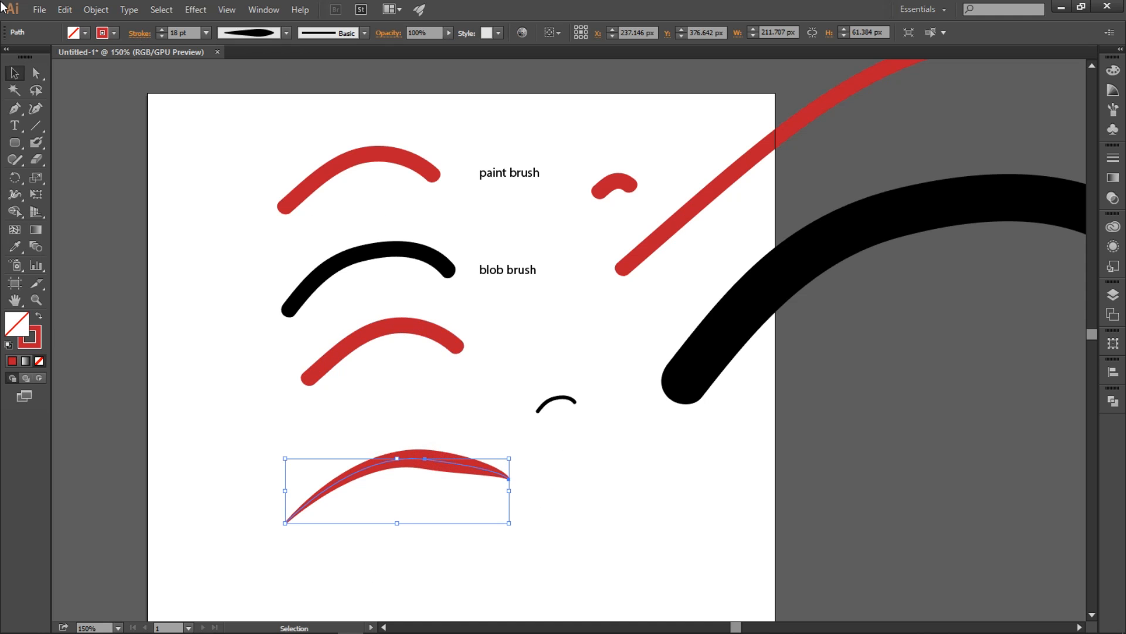
click(96, 10)
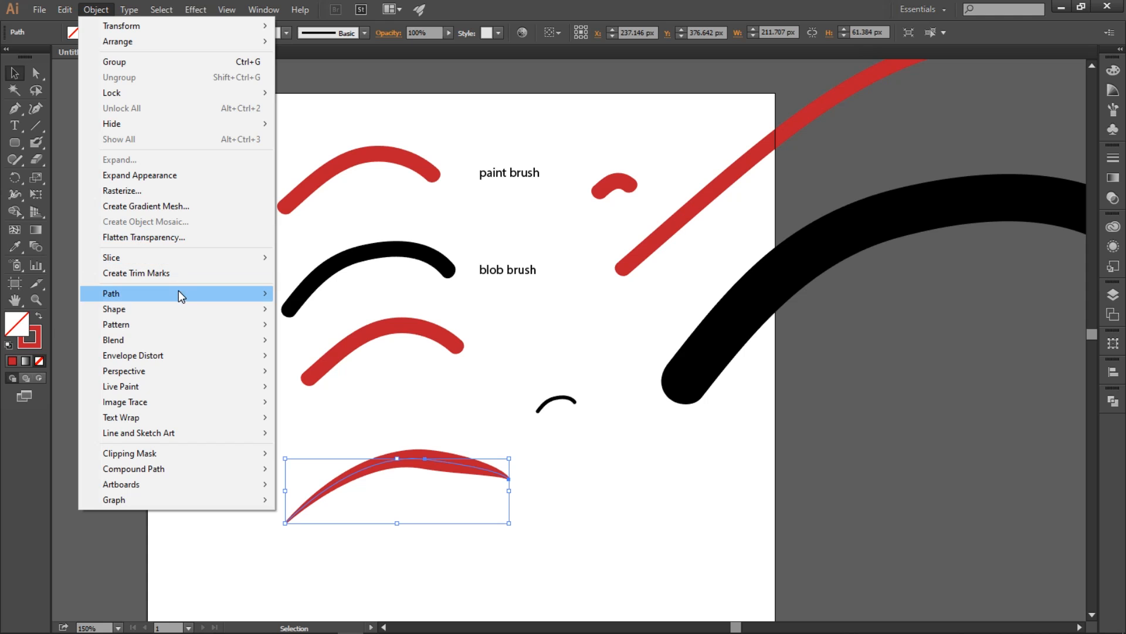
mouse_move(187, 294)
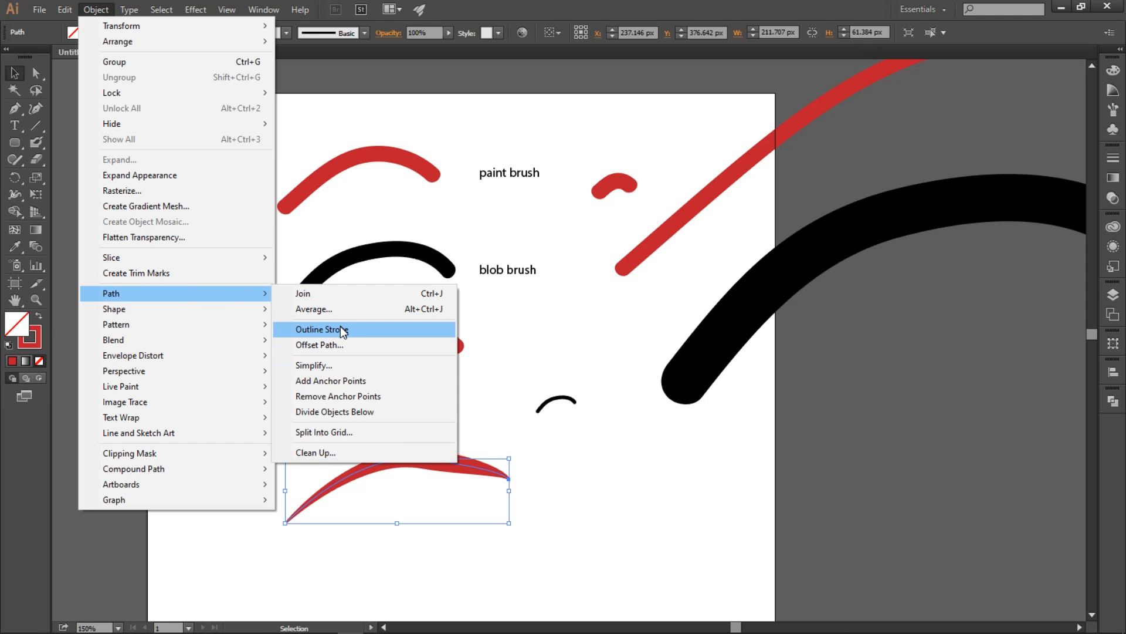
click(342, 330)
click(626, 491)
Step: Move the outlined tapered shape up beneath the lower red stroke, scale it down to under half its width, and deselect it
drag(422, 461, 421, 406)
drag(510, 397, 386, 435)
click(525, 450)
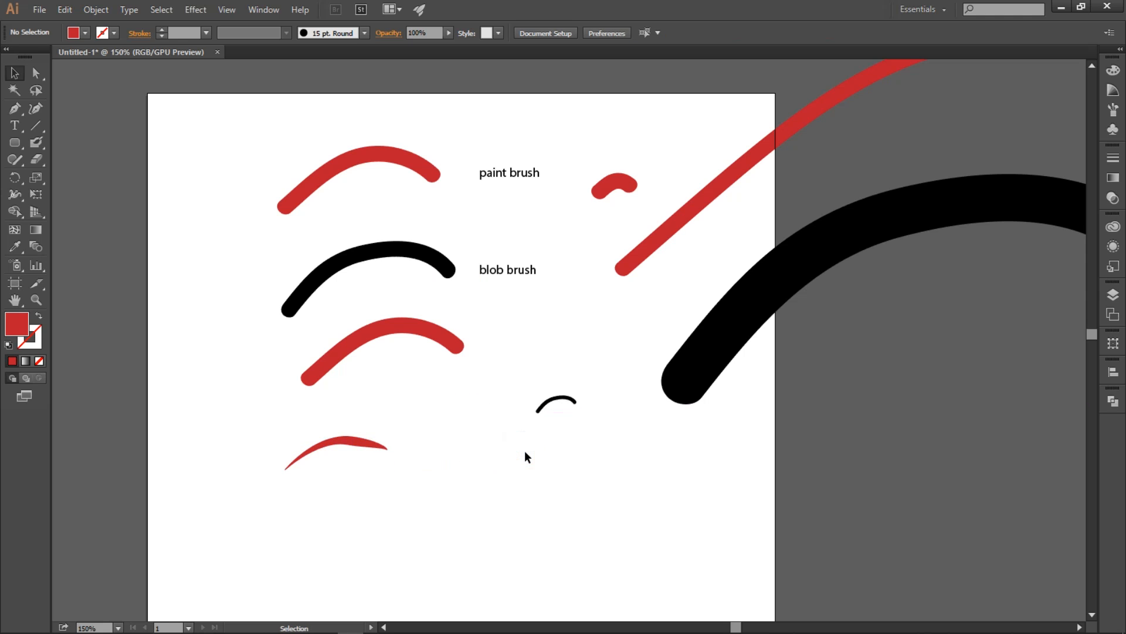